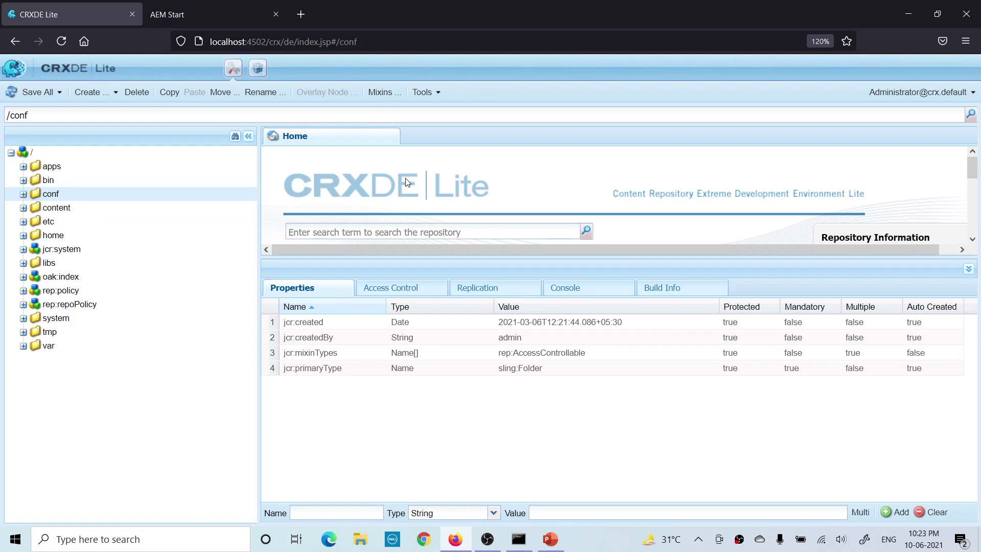
Examine the templates, policies and template-types nodes under /conf/aemgeeks/settings/wcm in the repository tree.
{"action": "left_click", "coordinate": [24, 194]}
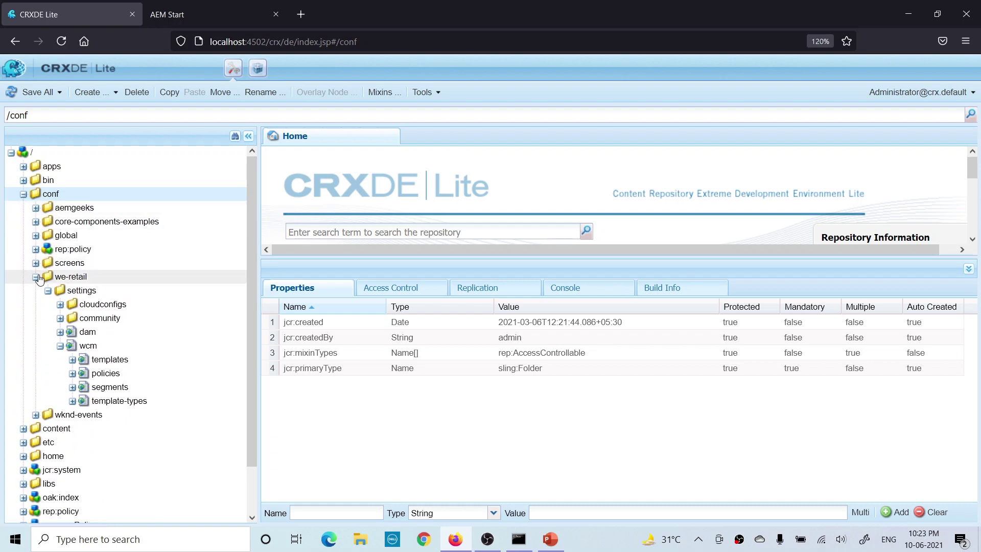
{"action": "left_click", "coordinate": [36, 277]}
{"action": "double_click", "coordinate": [73, 208]}
{"action": "double_click", "coordinate": [75, 221]}
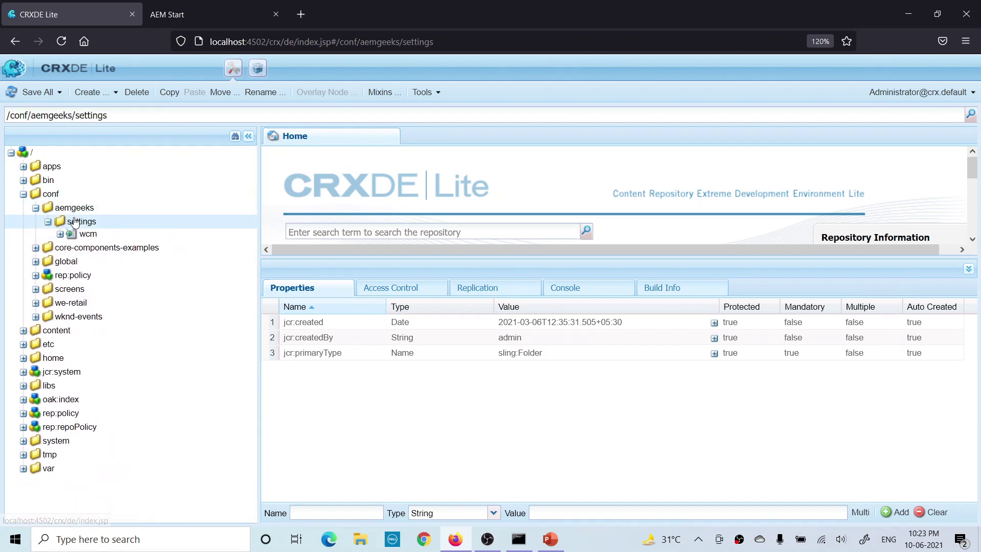
{"action": "double_click", "coordinate": [85, 262]}
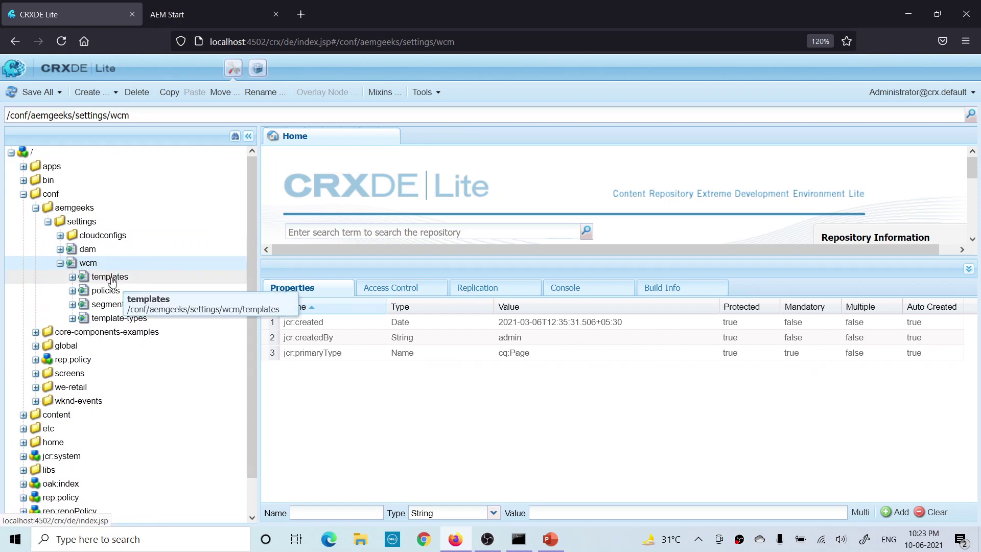
{"action": "double_click", "coordinate": [122, 325]}
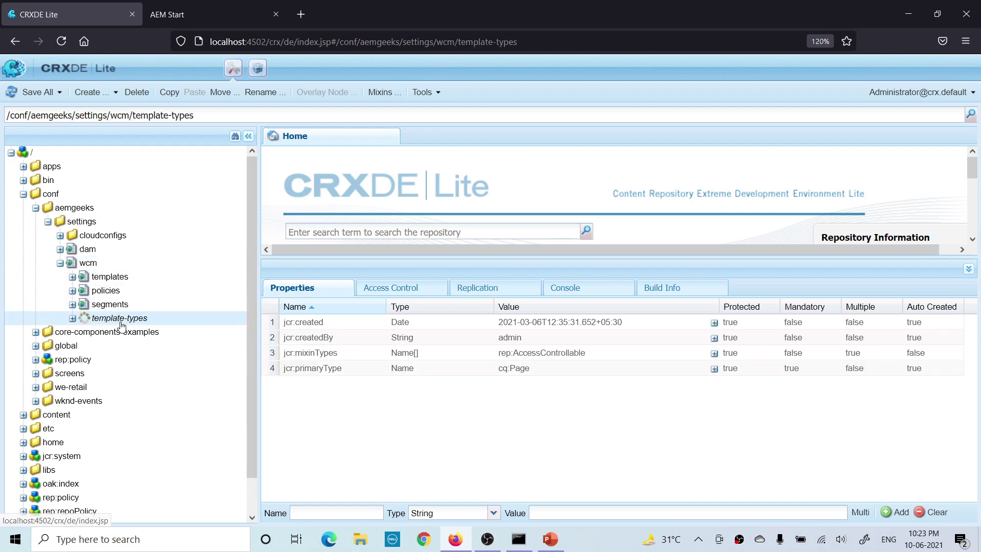
{"action": "double_click", "coordinate": [117, 277]}
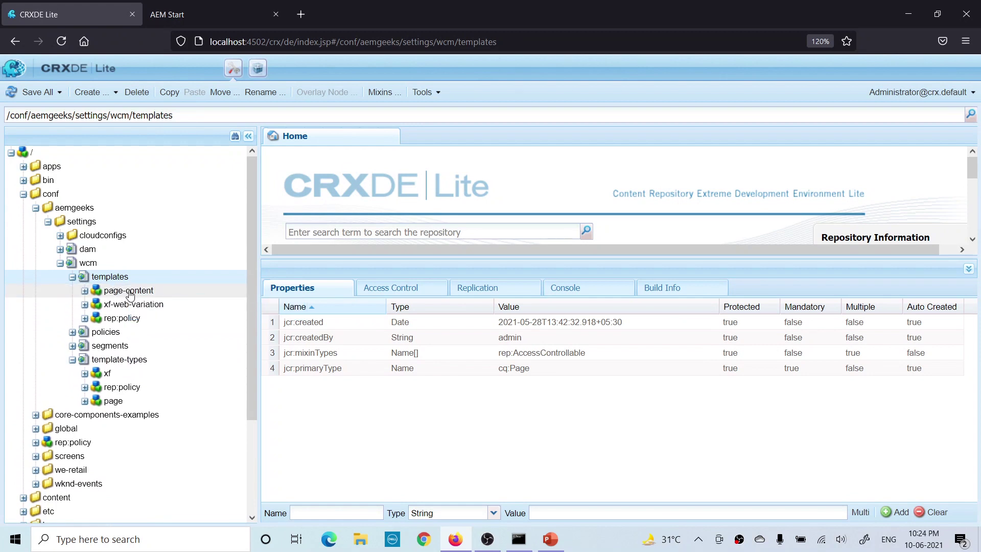
{"action": "double_click", "coordinate": [114, 332]}
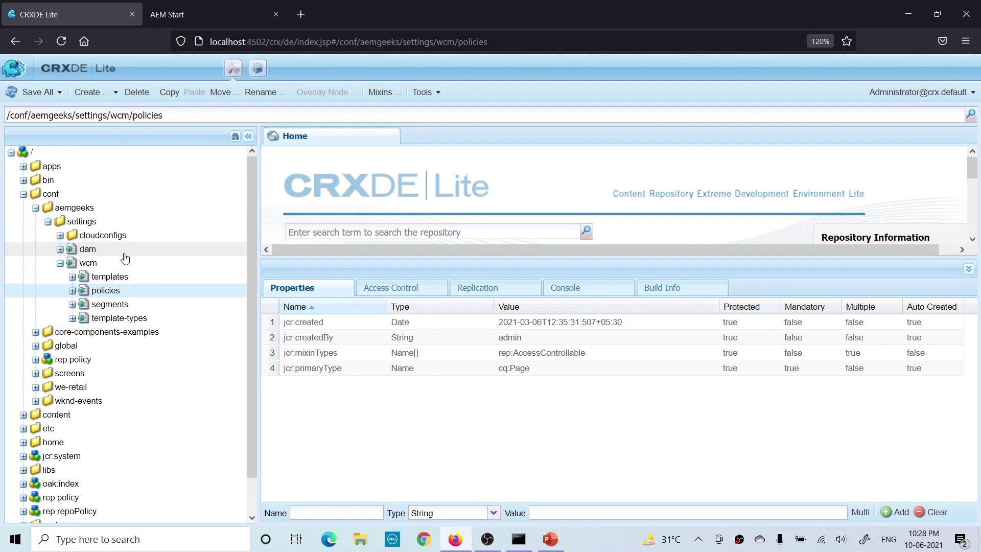
Switch to the AEM start page, reset the browser zoom, and open the Templates console from the General tools.
{"action": "left_click", "coordinate": [189, 4]}
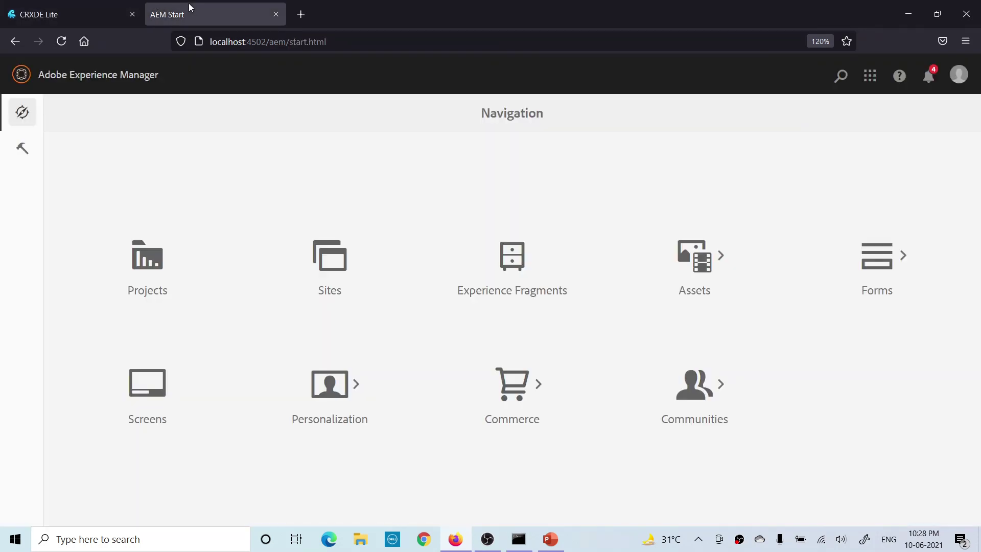
{"action": "left_click", "coordinate": [22, 151]}
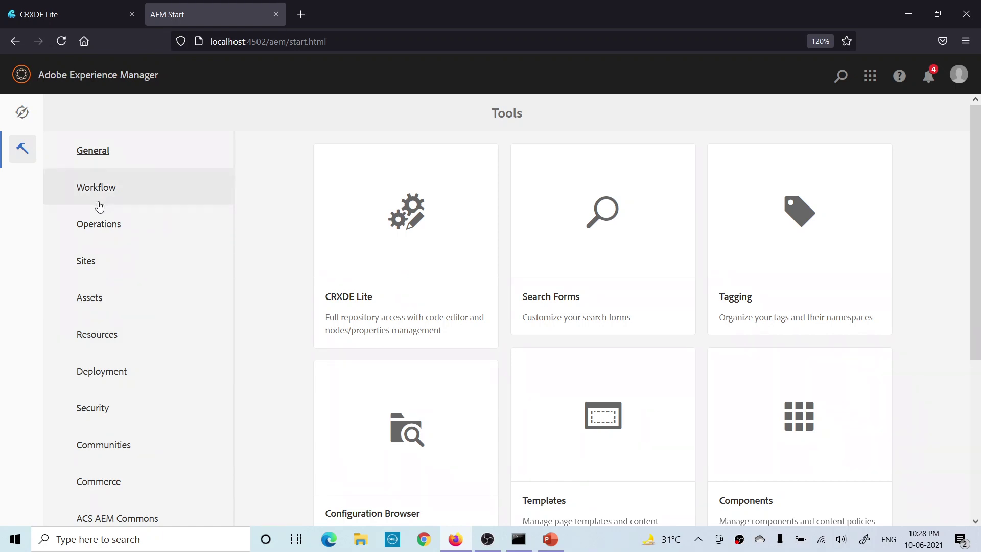
{"action": "left_click", "coordinate": [104, 157]}
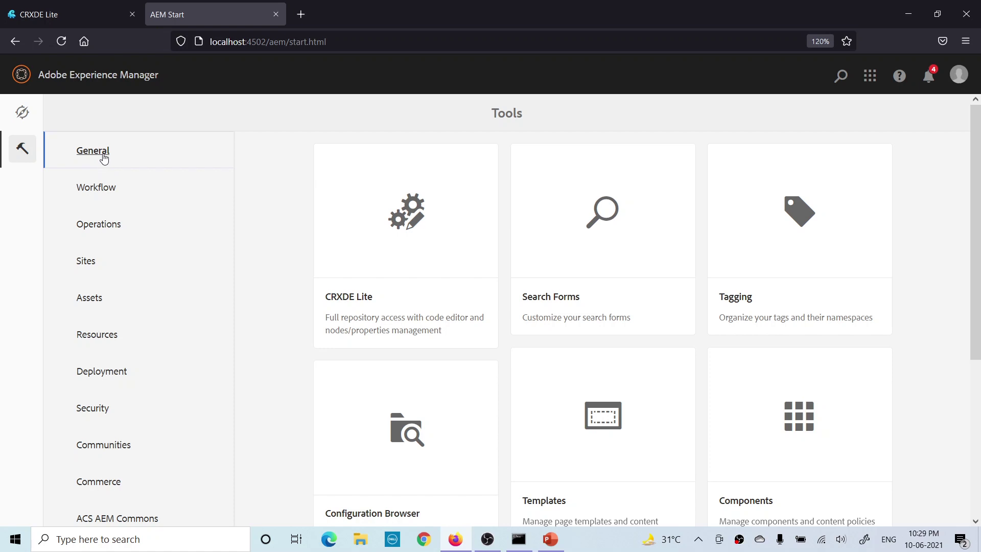
{"action": "key", "text": "ctrl+0"}
{"action": "left_click", "coordinate": [808, 207]}
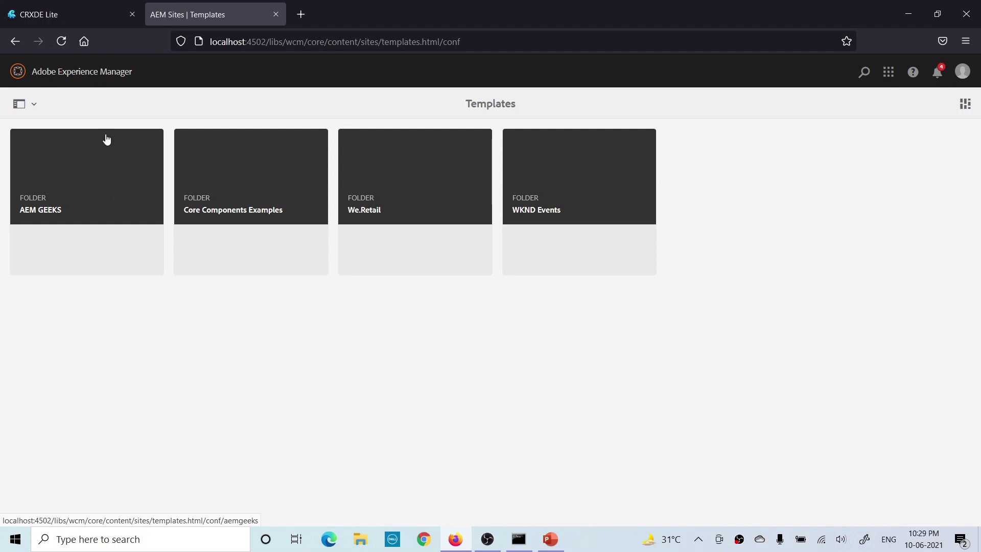
Return to CRXDE Lite, delete the aemgeeks folder under /conf and save the repository changes.
{"action": "left_click", "coordinate": [57, 20]}
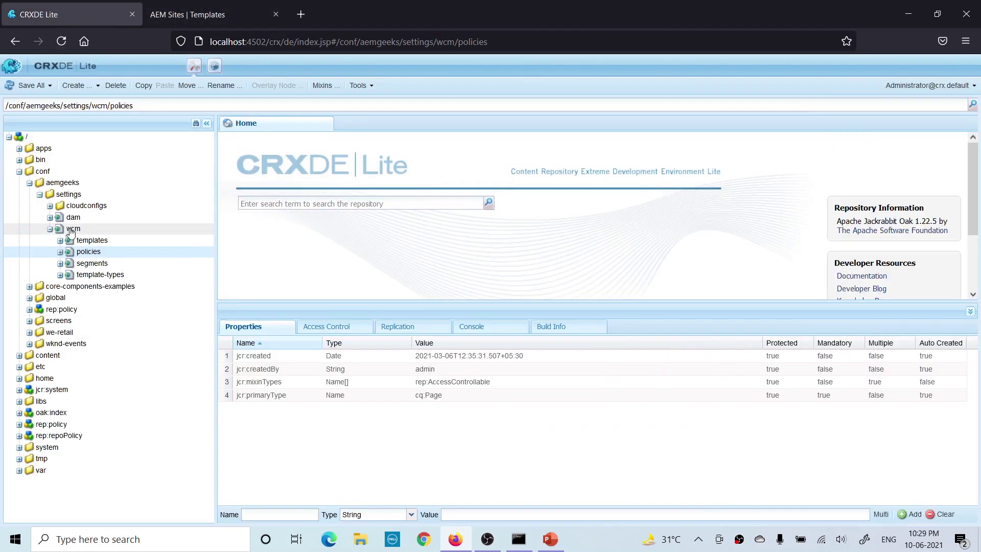
{"action": "left_click", "coordinate": [58, 185]}
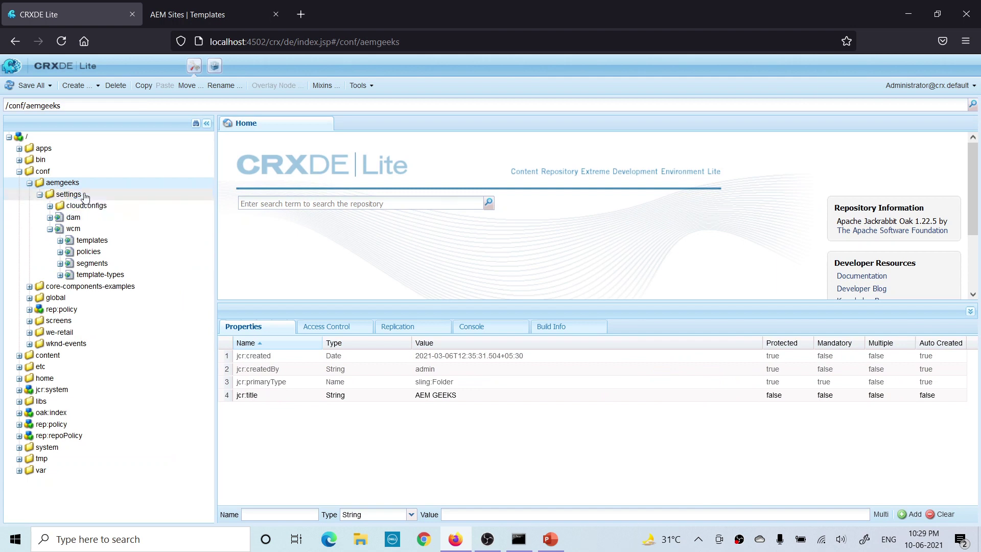
{"action": "left_click", "coordinate": [108, 90]}
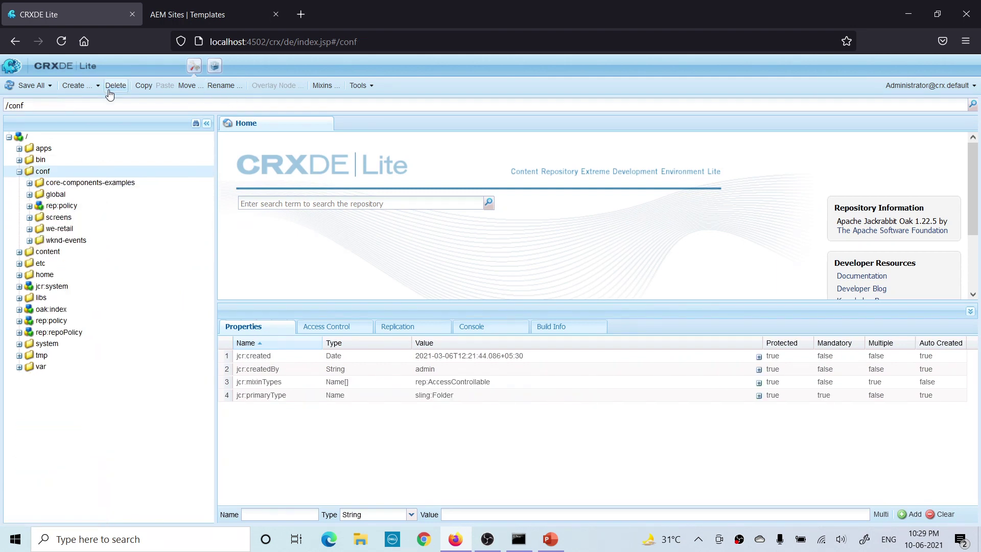
{"action": "left_click", "coordinate": [31, 87]}
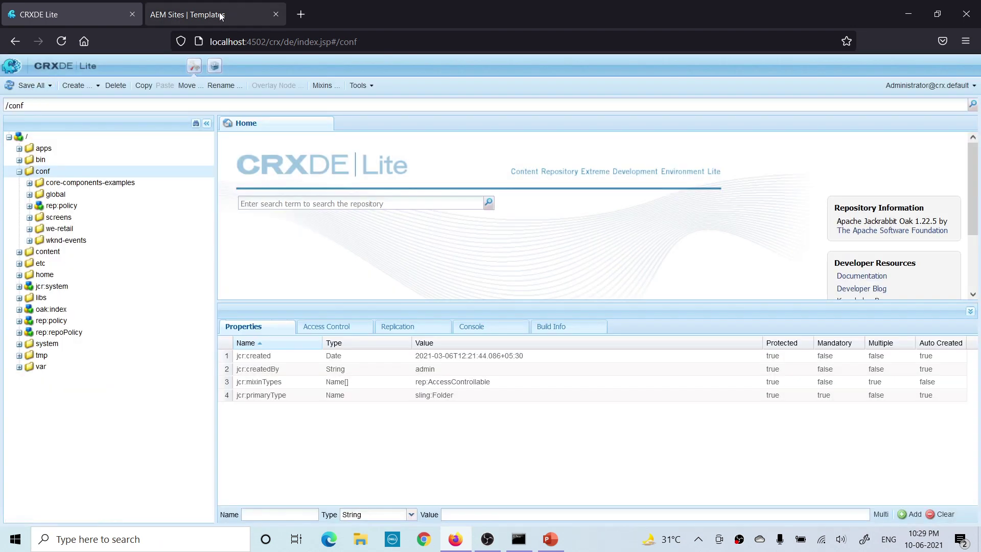
Reload the AEM Templates console and reopen it from the General tools to check its folders.
{"action": "left_click", "coordinate": [240, 15]}
{"action": "left_click", "coordinate": [62, 41]}
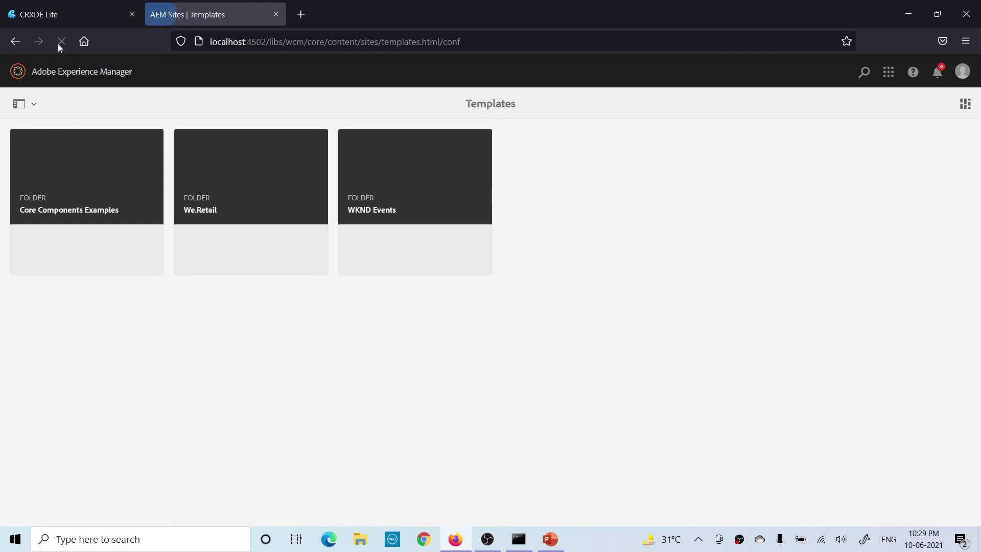
{"action": "left_click", "coordinate": [17, 73]}
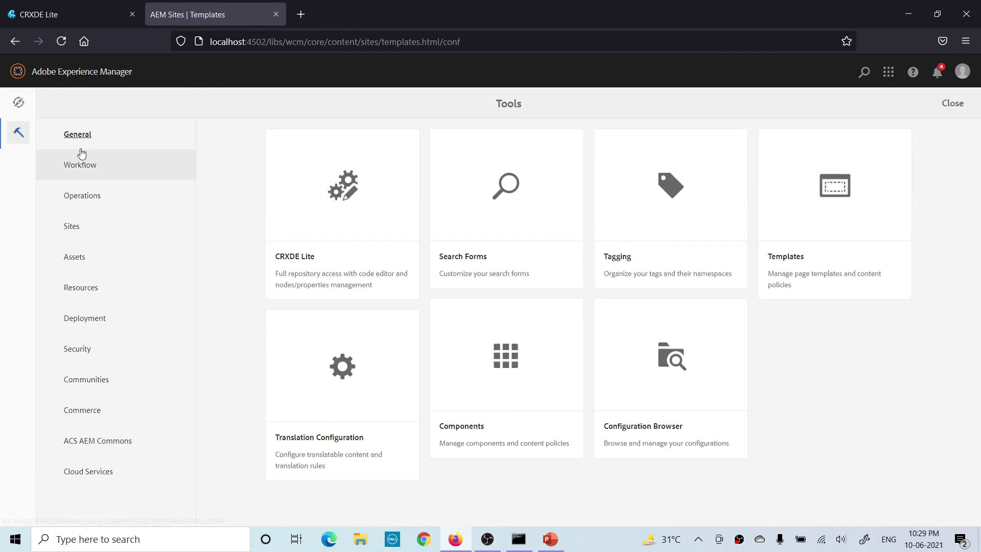
{"action": "left_click", "coordinate": [830, 213]}
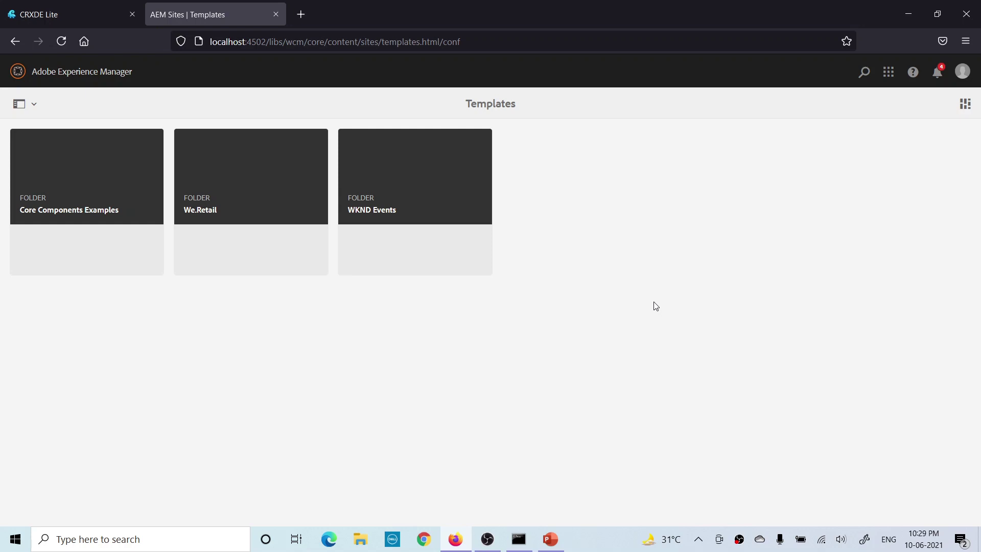
Create a configuration titled AEM GEEKS in the Configuration Browser with all capability options left unchecked.
{"action": "left_click", "coordinate": [18, 72]}
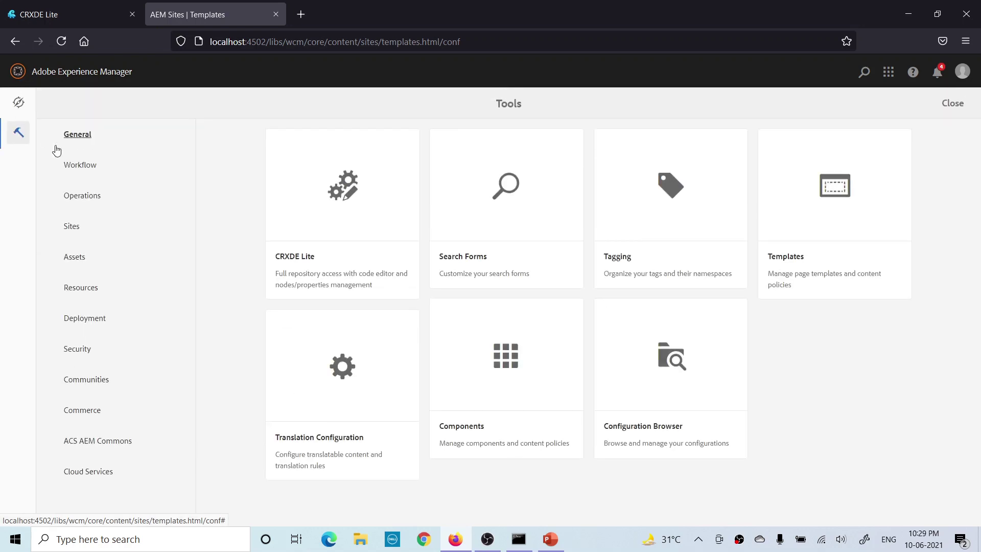
{"action": "left_click", "coordinate": [670, 412]}
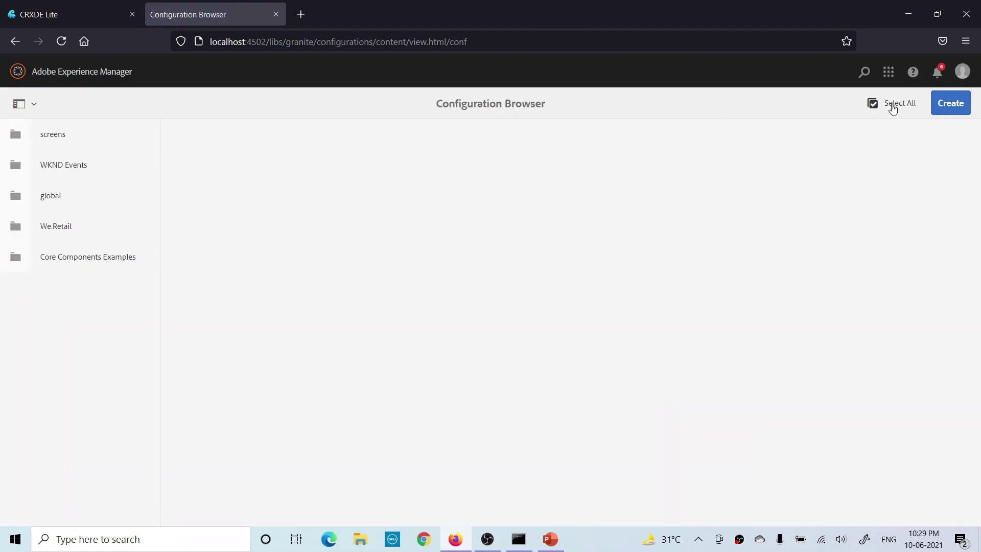
{"action": "left_click", "coordinate": [959, 105]}
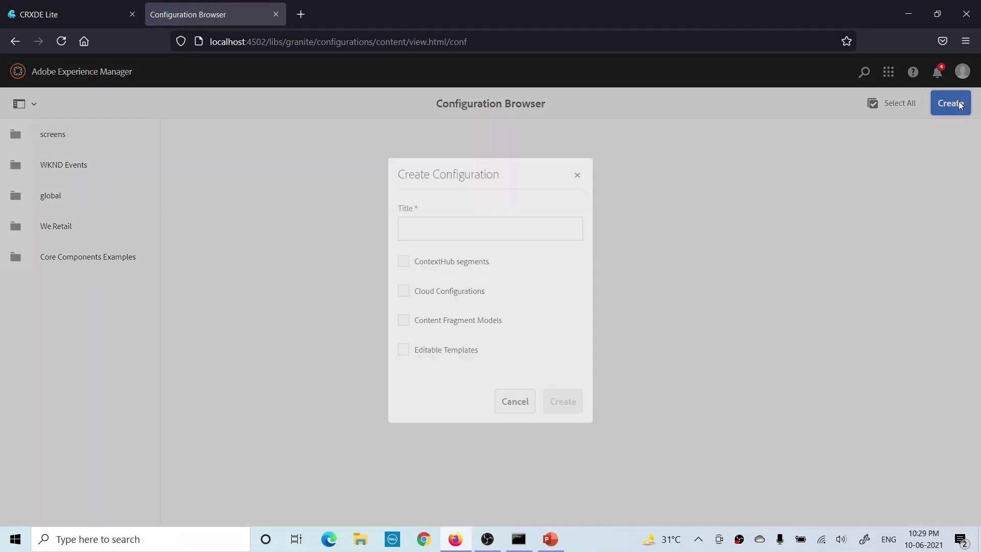
{"action": "type", "text": "A"}
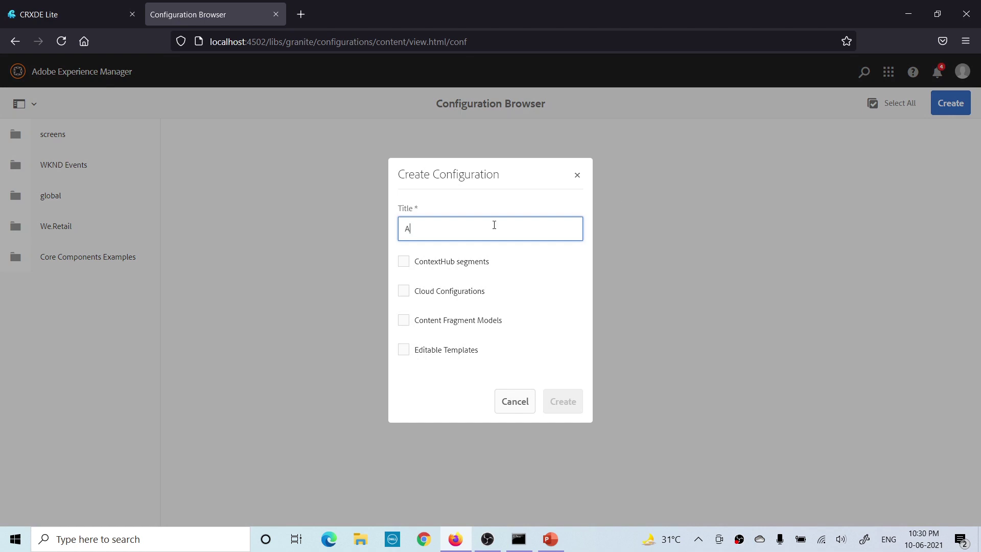
{"action": "type", "text": "EM G"}
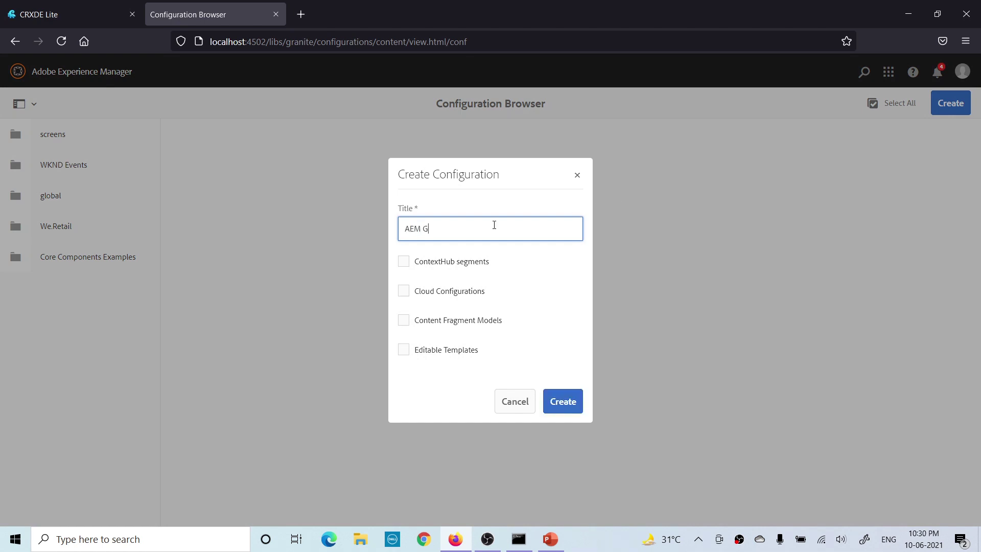
{"action": "type", "text": "EEKS"}
{"action": "left_click", "coordinate": [575, 404]}
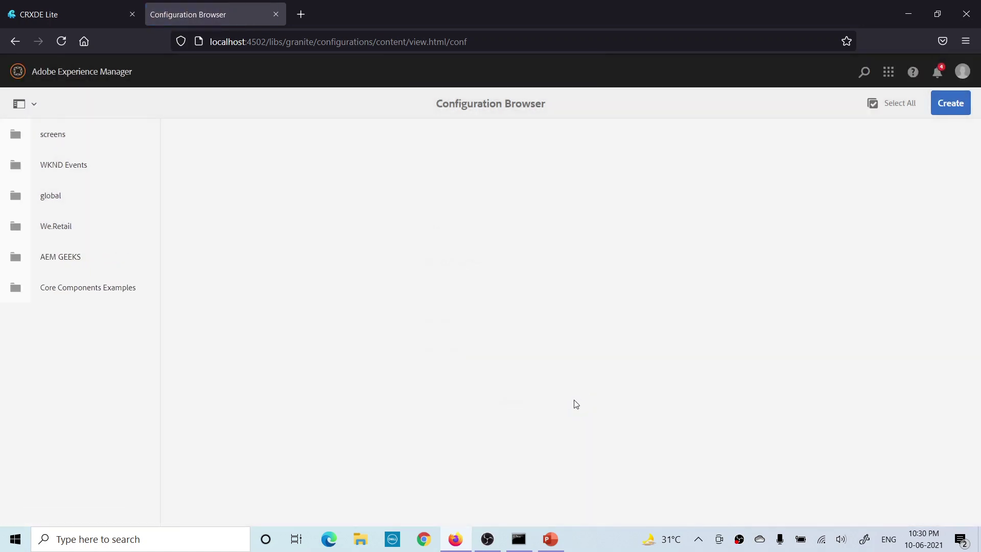
Look at the AEM GEEKS configuration's details and check the Templates console for its folder.
{"action": "left_click", "coordinate": [68, 261]}
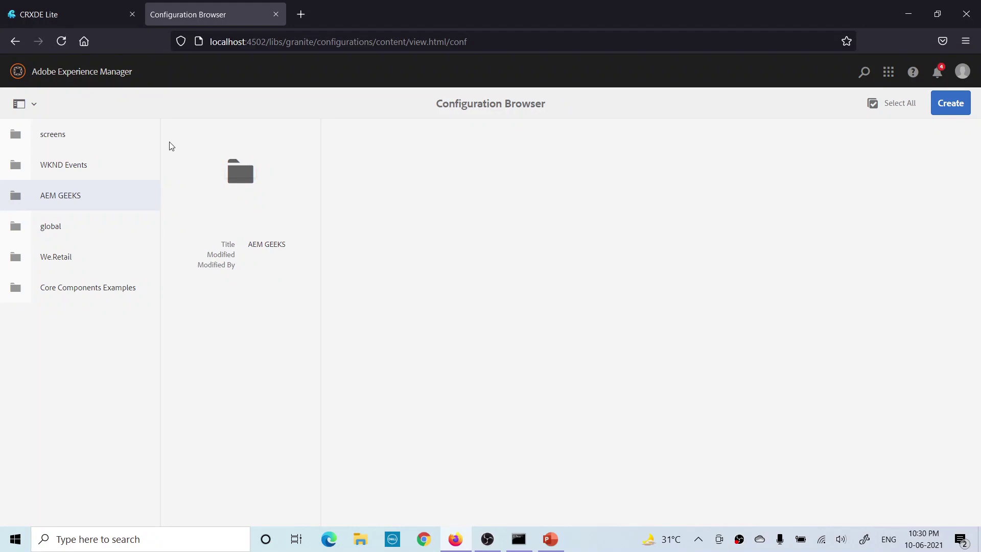
{"action": "left_click", "coordinate": [17, 71]}
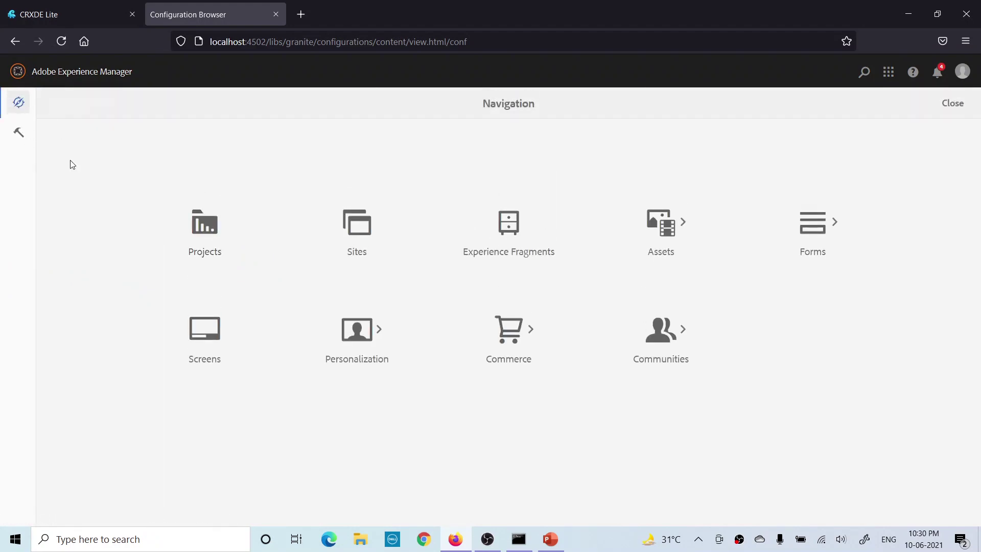
{"action": "left_click", "coordinate": [12, 131]}
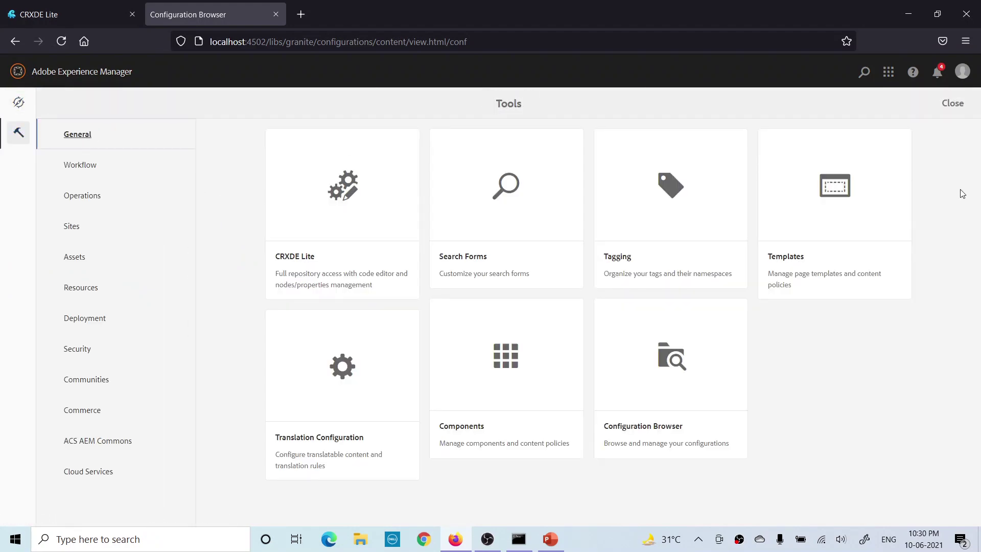
{"action": "left_click", "coordinate": [863, 223]}
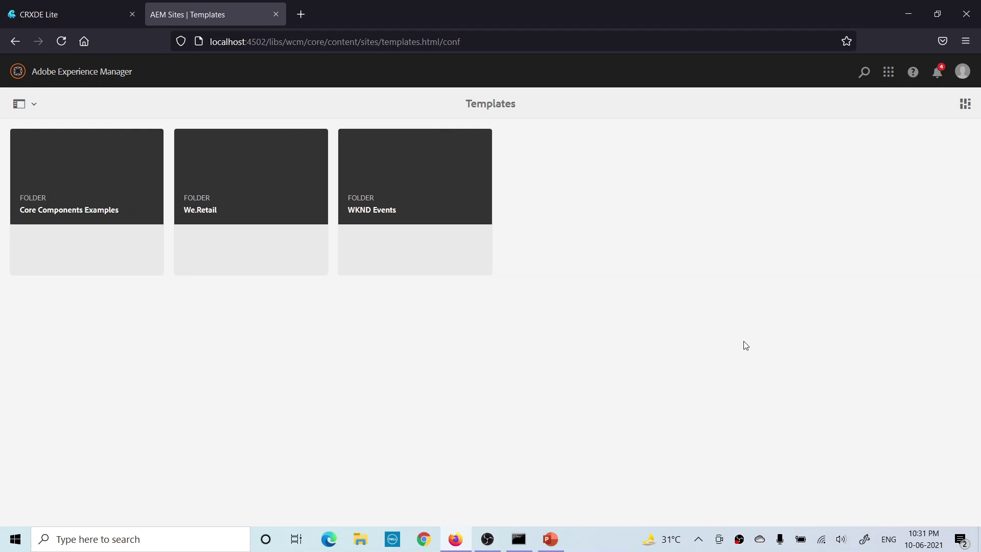
Switch to CRXDE Lite and inspect the aemgeeks folder and its settings node under /conf.
{"action": "left_click", "coordinate": [77, 8]}
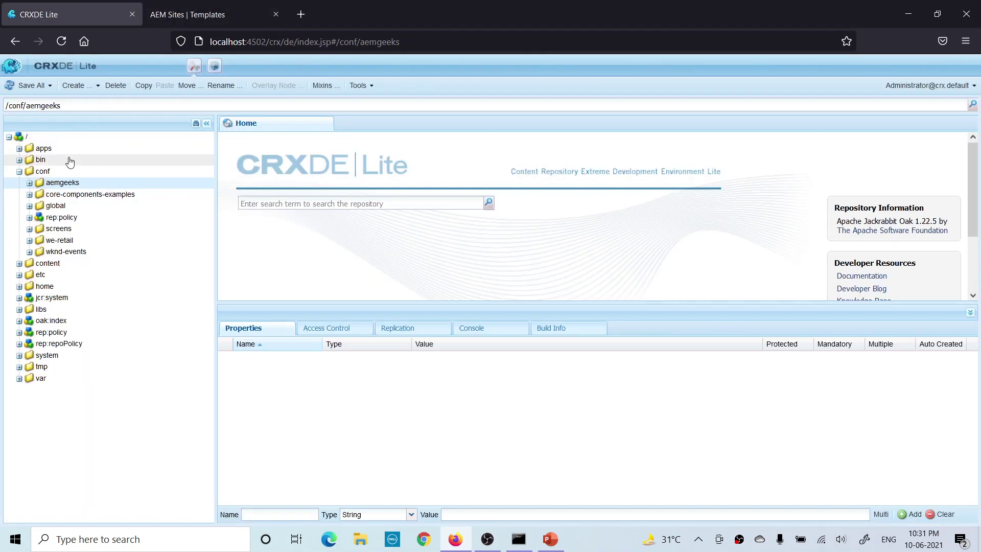
{"action": "left_click", "coordinate": [42, 171]}
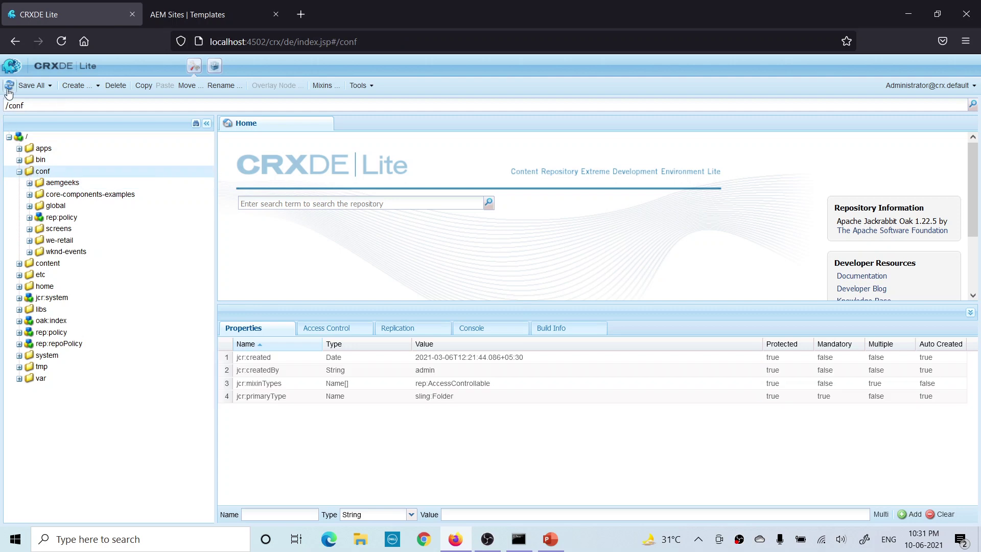
{"action": "double_click", "coordinate": [61, 183]}
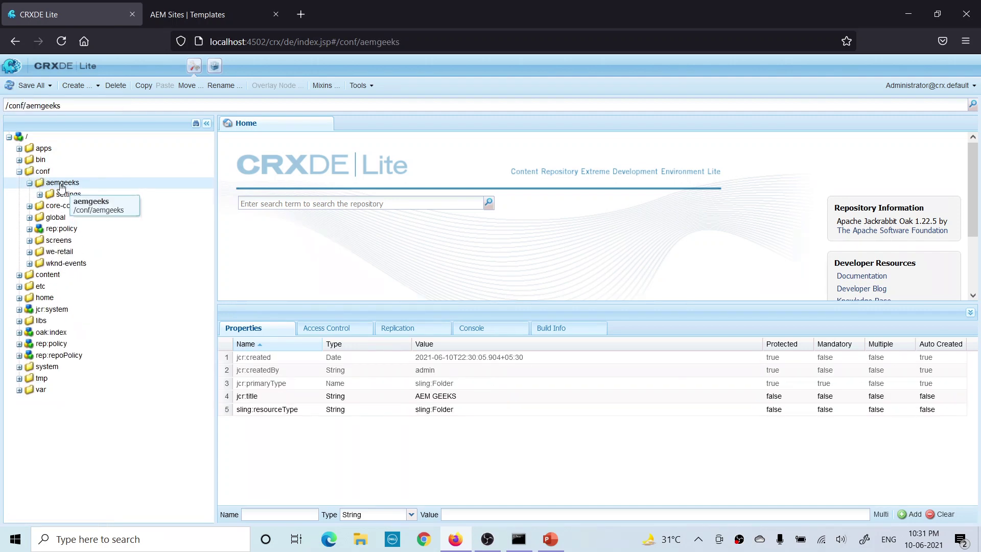
{"action": "left_click", "coordinate": [69, 194]}
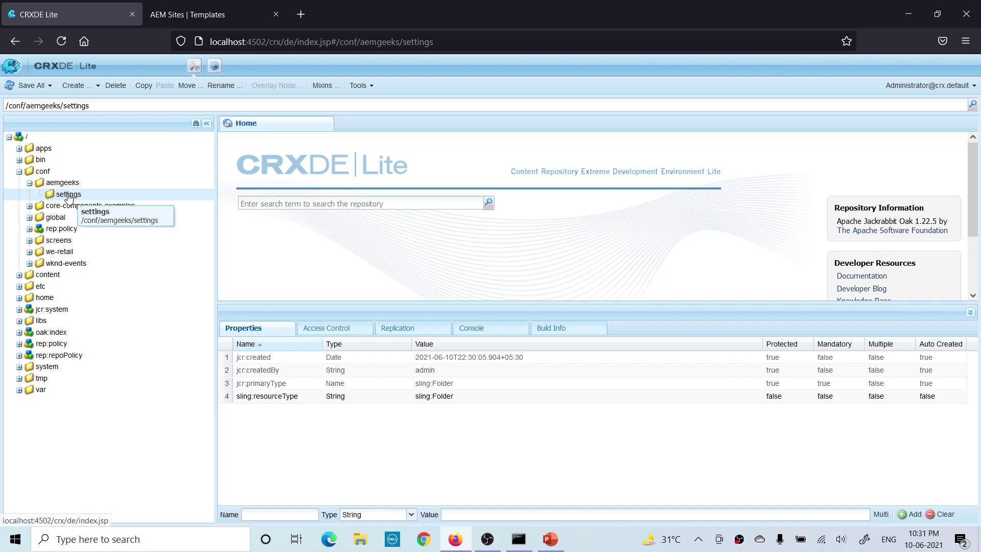
Expand /conf/we-retail/settings/wcm to examine its template nodes for comparison, and return to the AEM Templates console.
{"action": "double_click", "coordinate": [60, 251]}
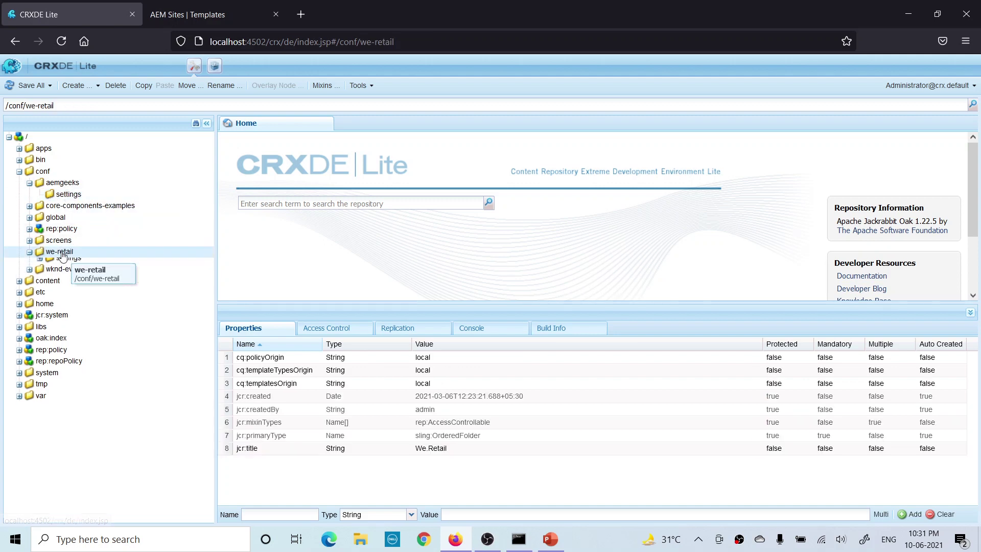
{"action": "double_click", "coordinate": [68, 264]}
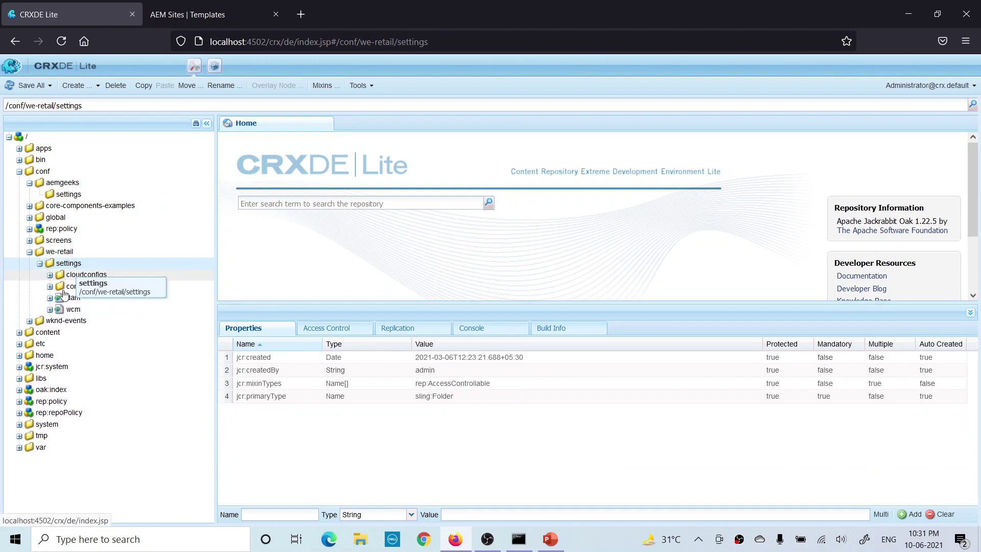
{"action": "double_click", "coordinate": [73, 309]}
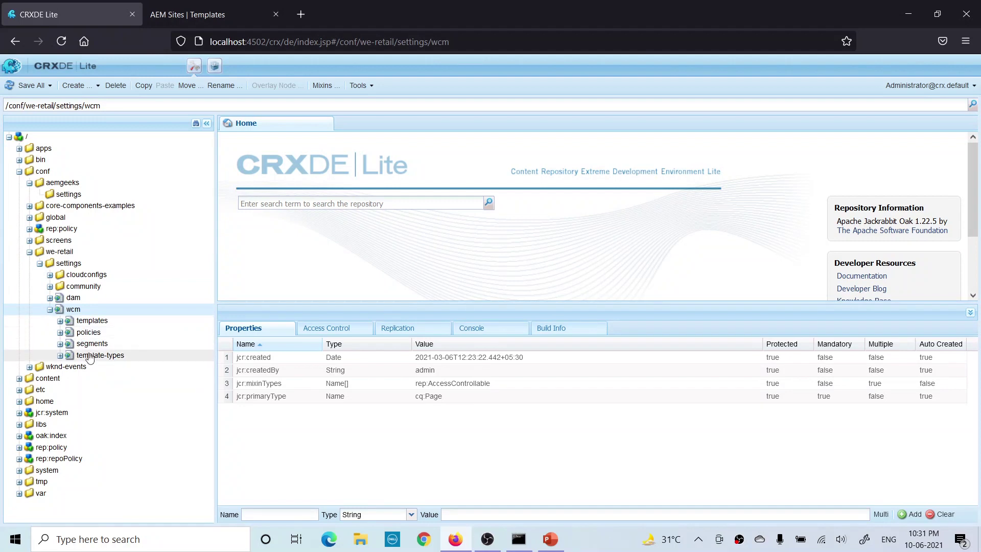
{"action": "left_click", "coordinate": [215, 15]}
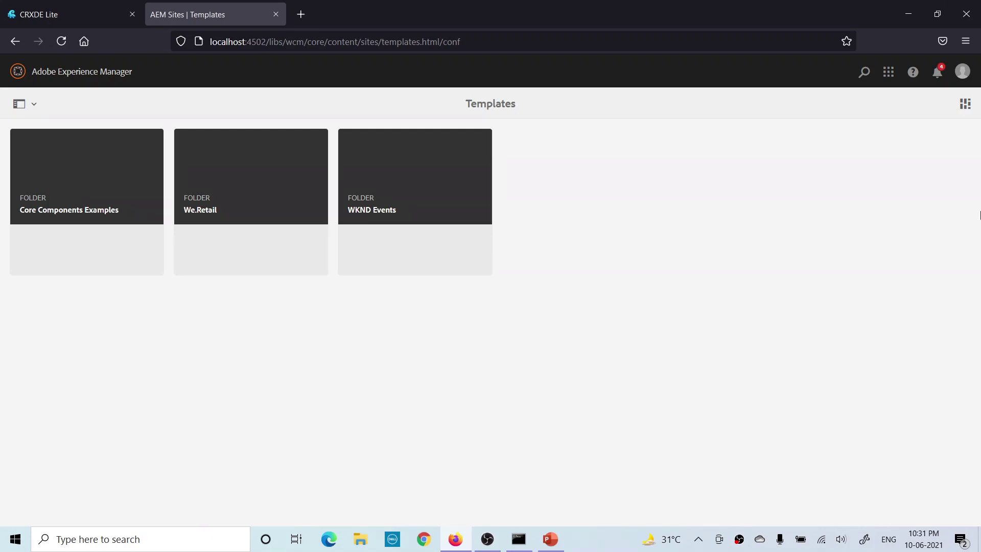
Enable Editable Templates in the AEM GEEKS configuration's properties through the Configuration Browser and save the change.
{"action": "left_click", "coordinate": [69, 73]}
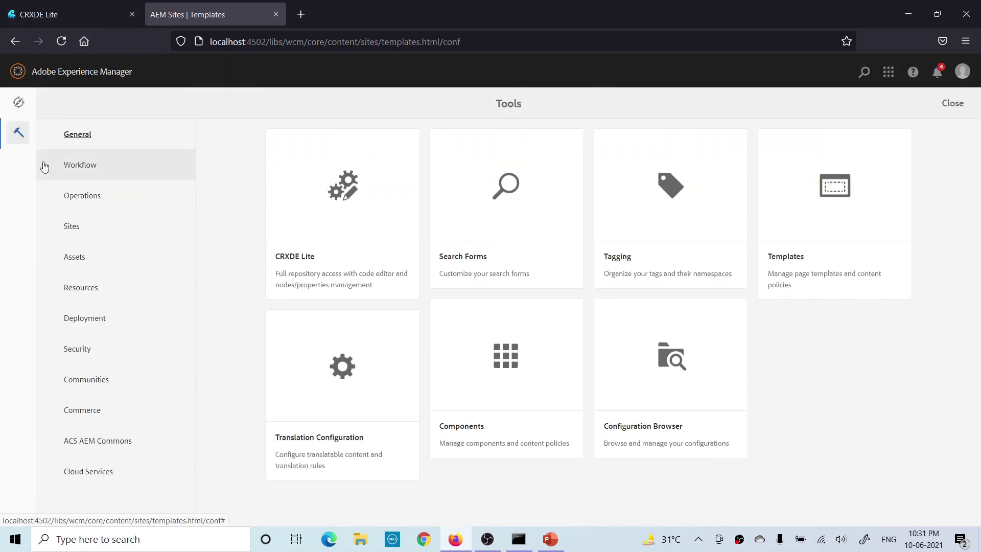
{"action": "left_click", "coordinate": [659, 409]}
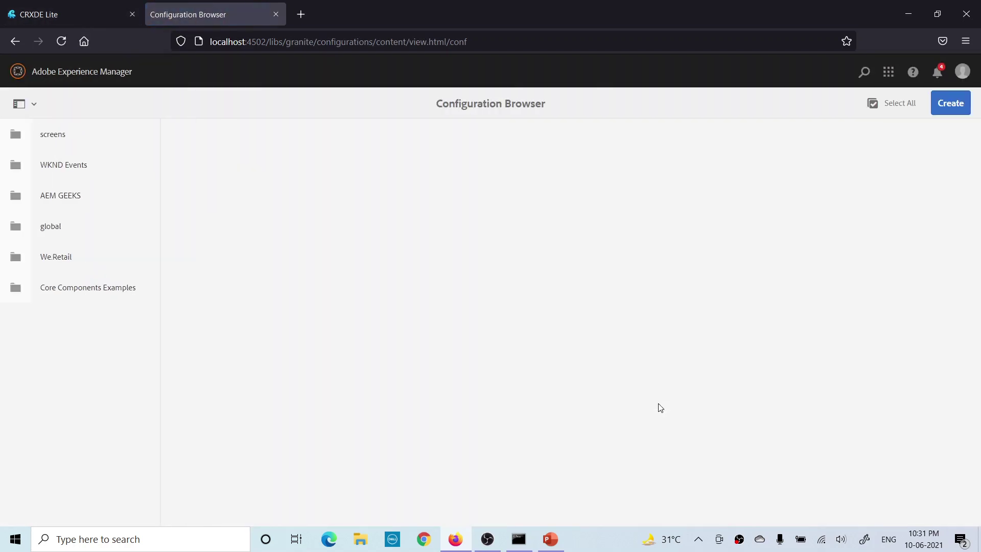
{"action": "left_click", "coordinate": [52, 198]}
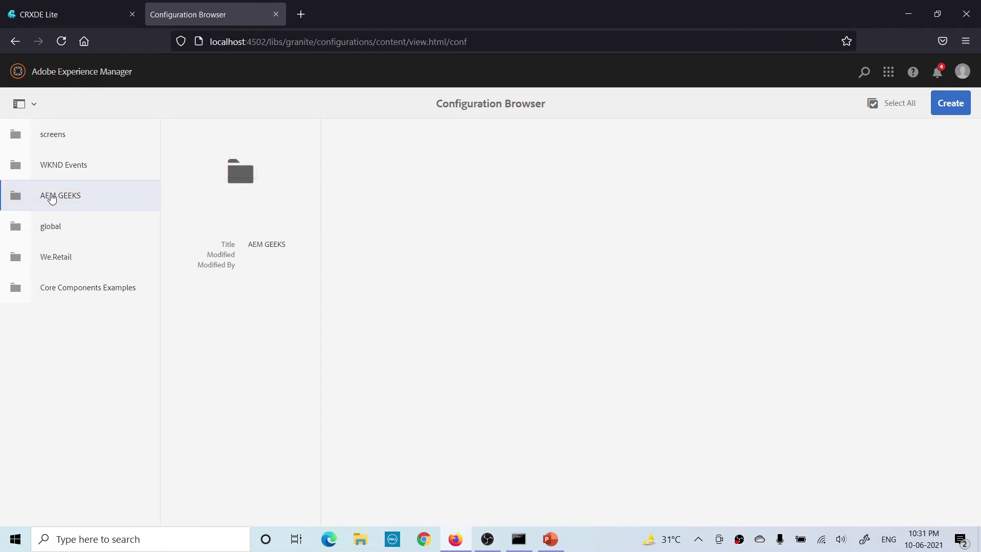
{"action": "left_click", "coordinate": [20, 200]}
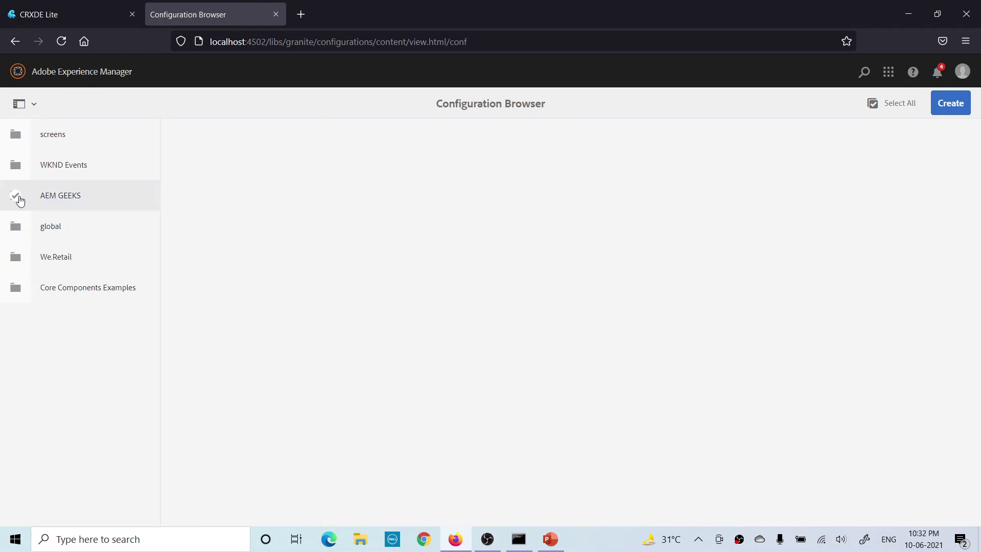
{"action": "left_click", "coordinate": [19, 200]}
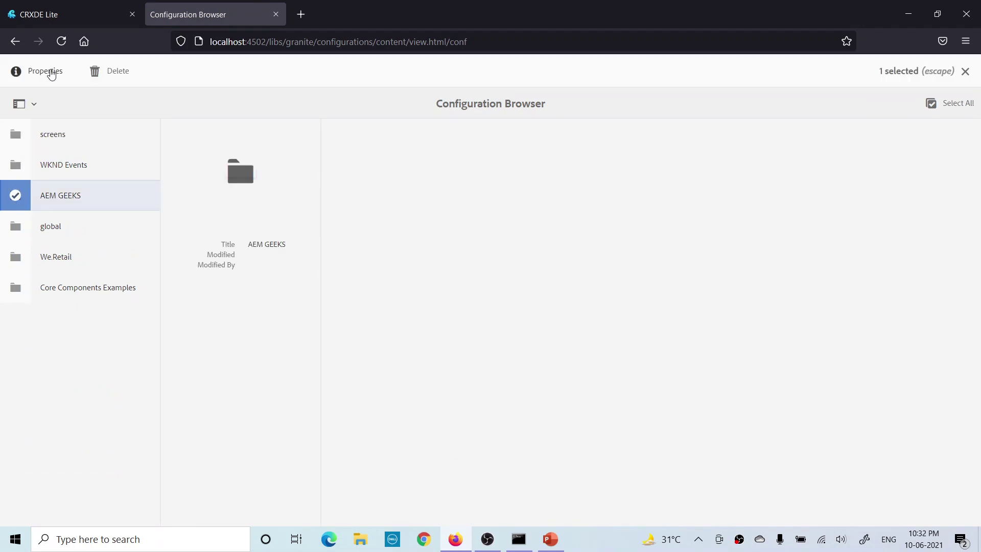
{"action": "left_click", "coordinate": [51, 72]}
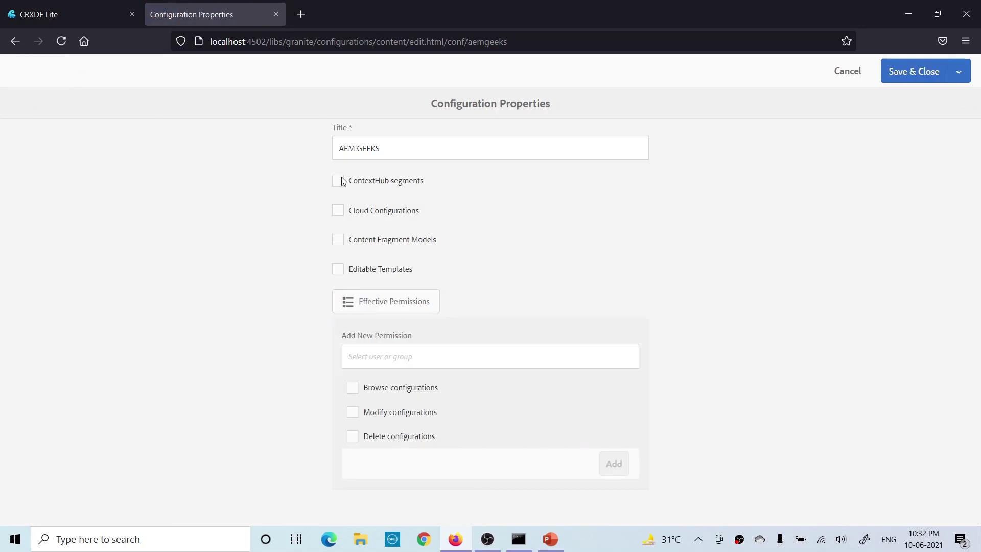
{"action": "left_click", "coordinate": [337, 272]}
{"action": "left_click", "coordinate": [906, 81]}
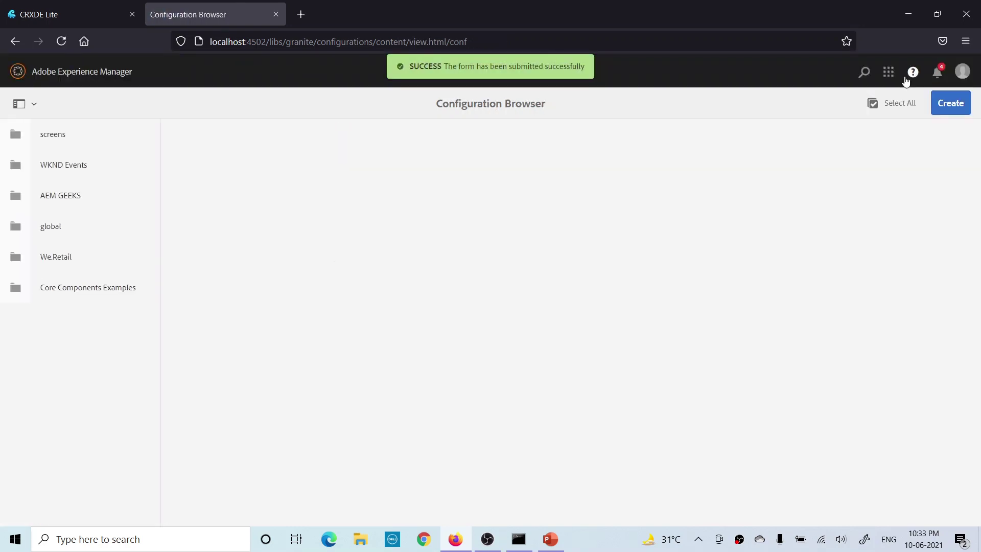
Open the Templates console and check it for the AEM GEEKS folder.
{"action": "left_click", "coordinate": [66, 75]}
{"action": "left_click", "coordinate": [19, 133]}
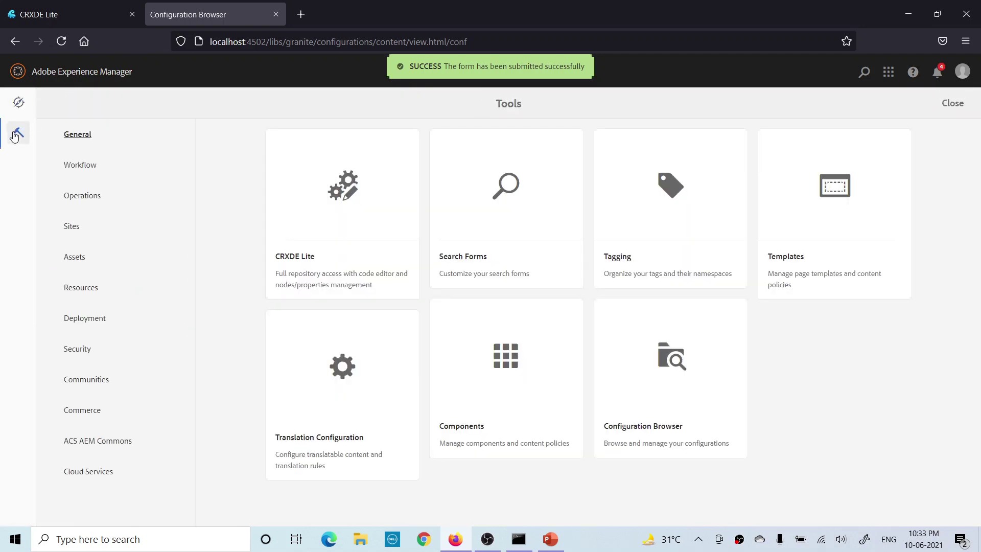
{"action": "left_click", "coordinate": [810, 198]}
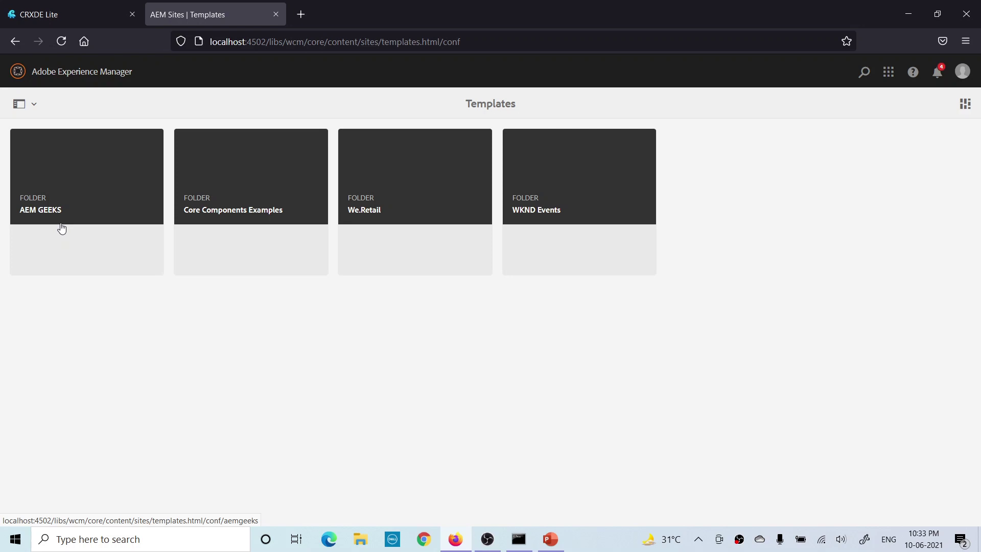
Switch to CRXDE Lite, refresh /conf/aemgeeks/settings and inspect the templates and template-types nodes under wcm.
{"action": "left_click", "coordinate": [50, 7]}
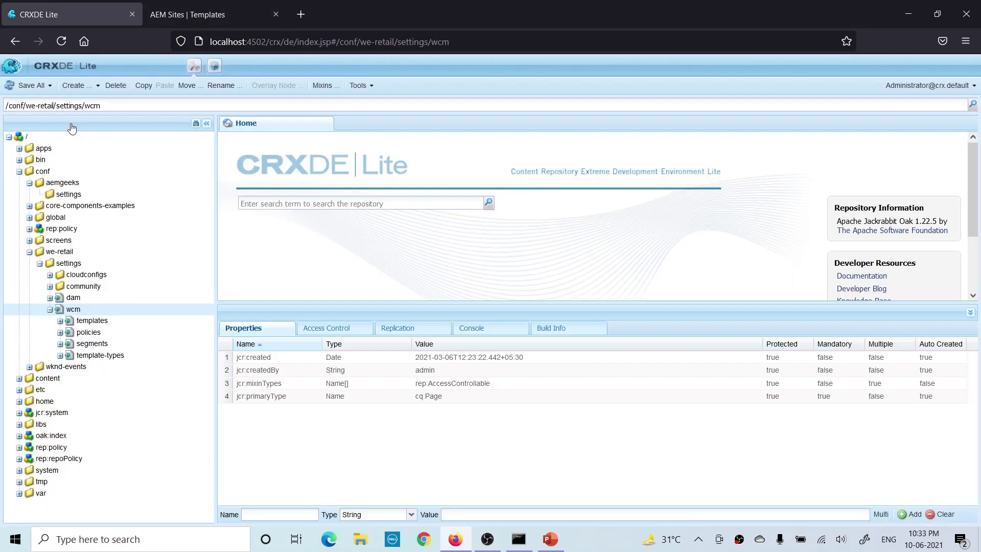
{"action": "left_click", "coordinate": [58, 193]}
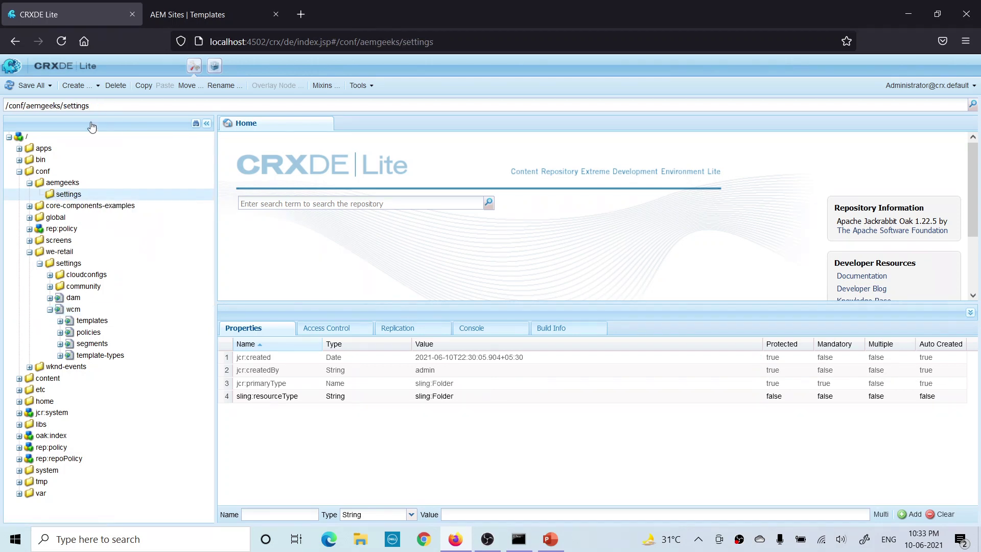
{"action": "left_click", "coordinate": [9, 85]}
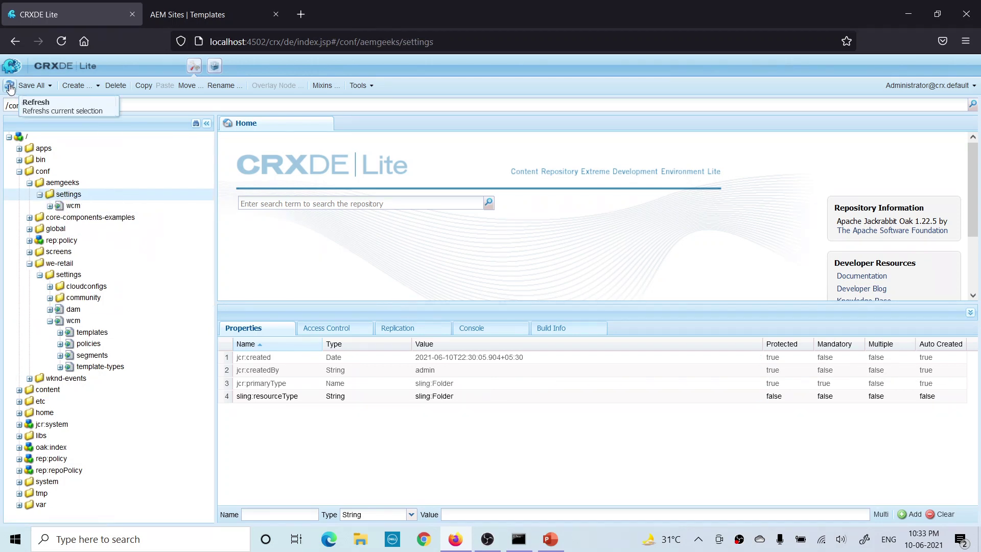
{"action": "left_click", "coordinate": [50, 206]}
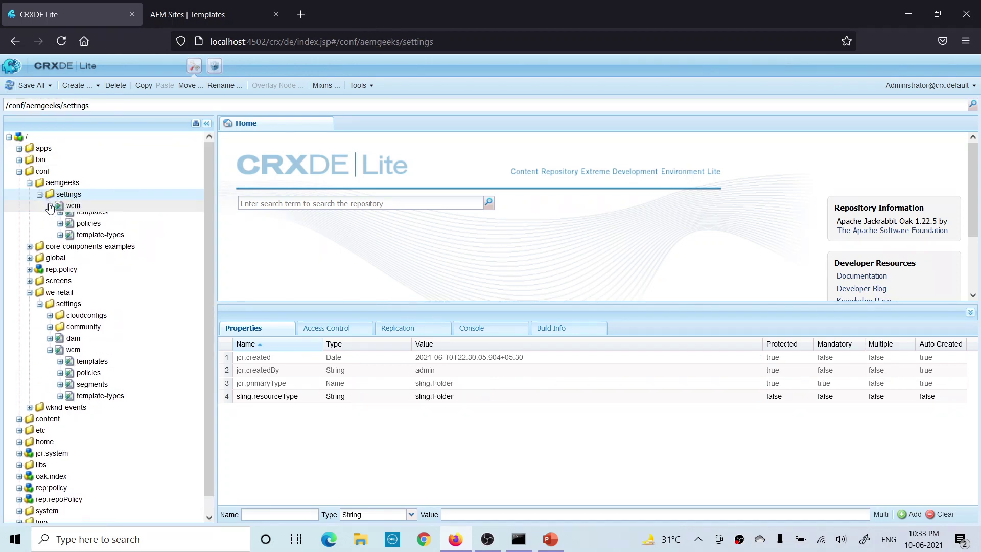
{"action": "double_click", "coordinate": [97, 240]}
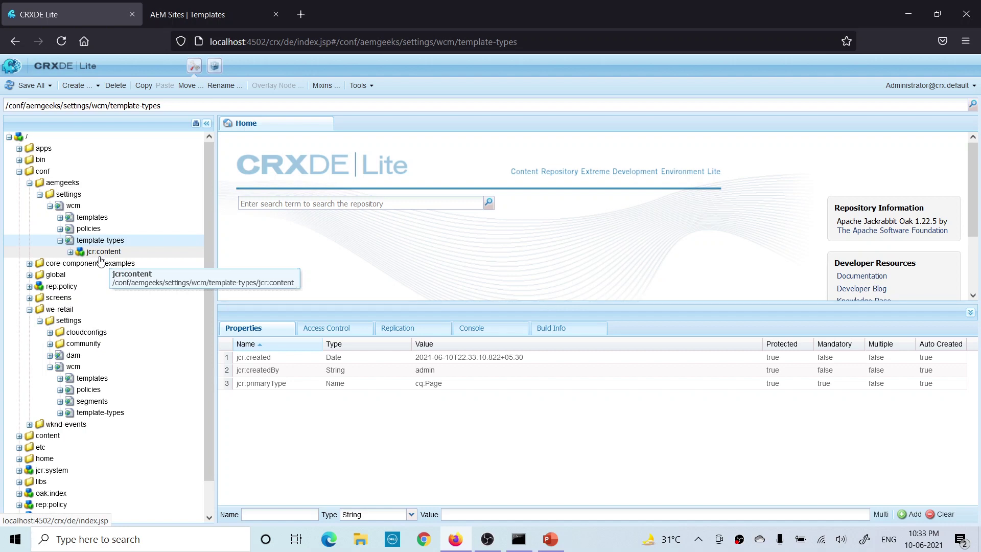
{"action": "left_click", "coordinate": [83, 217]}
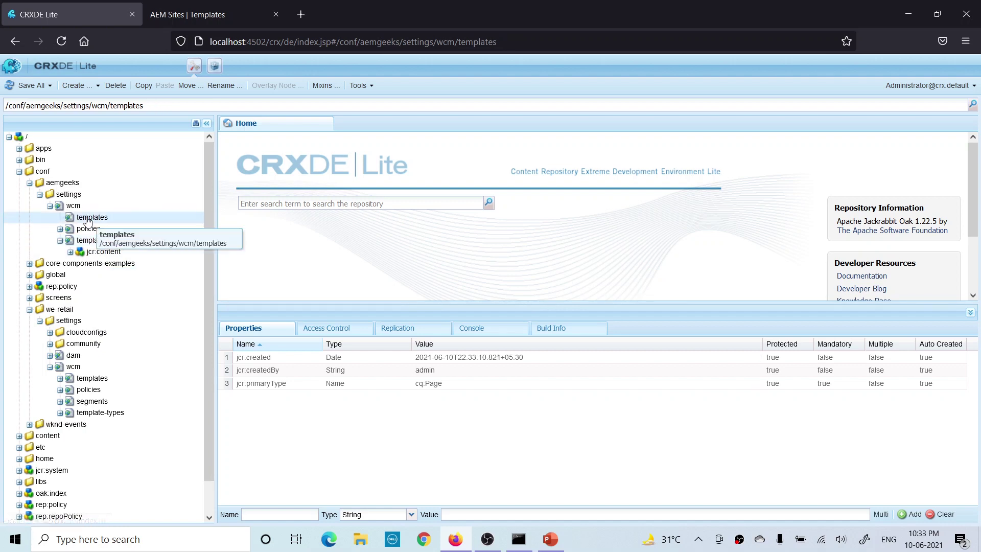
{"action": "left_click", "coordinate": [93, 240]}
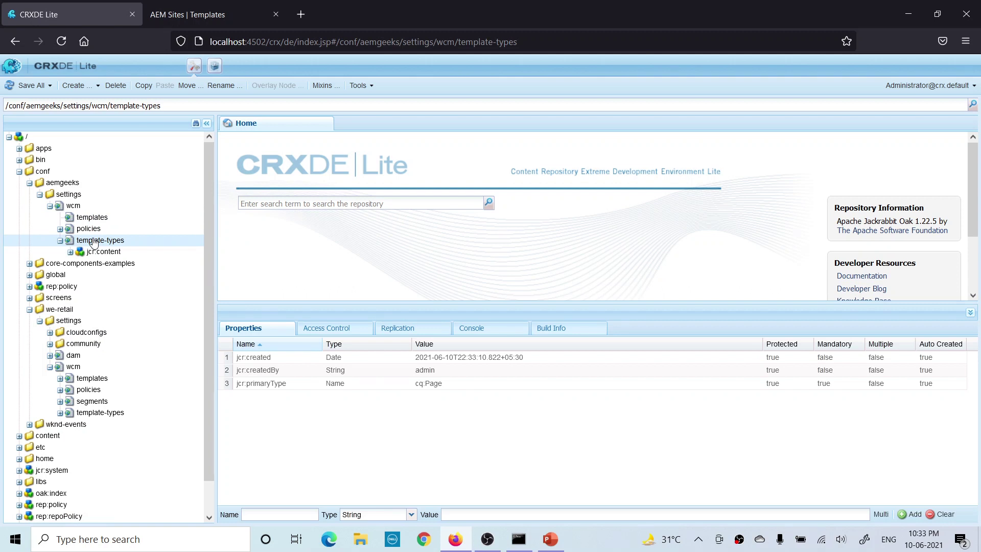
Open the template creation wizard for the AEM GEEKS folder and compare its offered types with the template-types node in CRXDE Lite.
{"action": "left_click", "coordinate": [213, 7]}
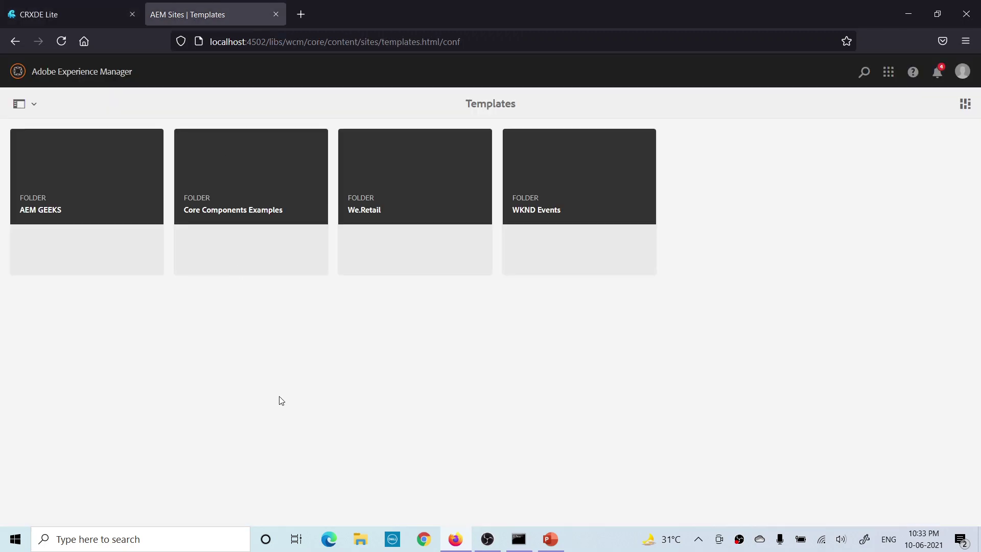
{"action": "left_click", "coordinate": [87, 208]}
{"action": "left_click", "coordinate": [926, 104]}
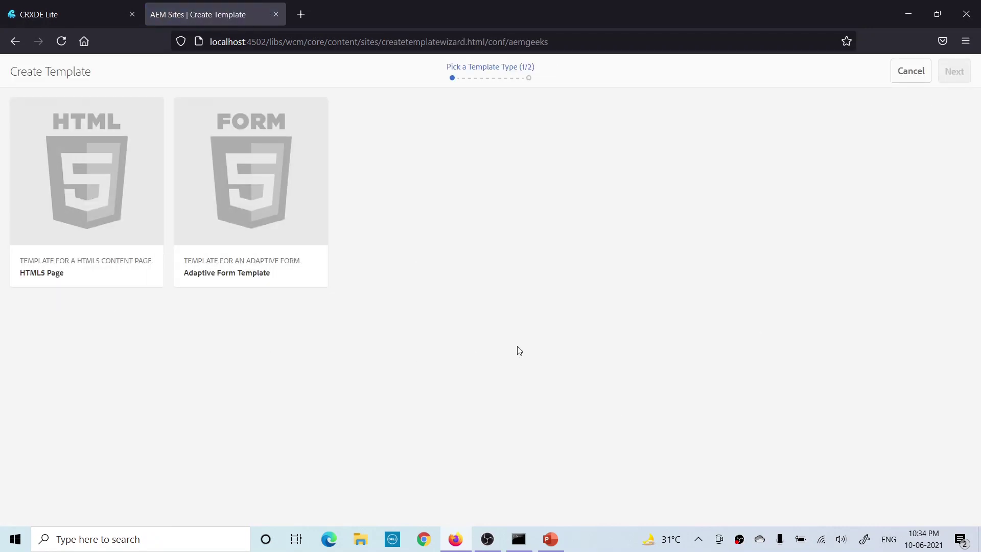
{"action": "left_click", "coordinate": [77, 9]}
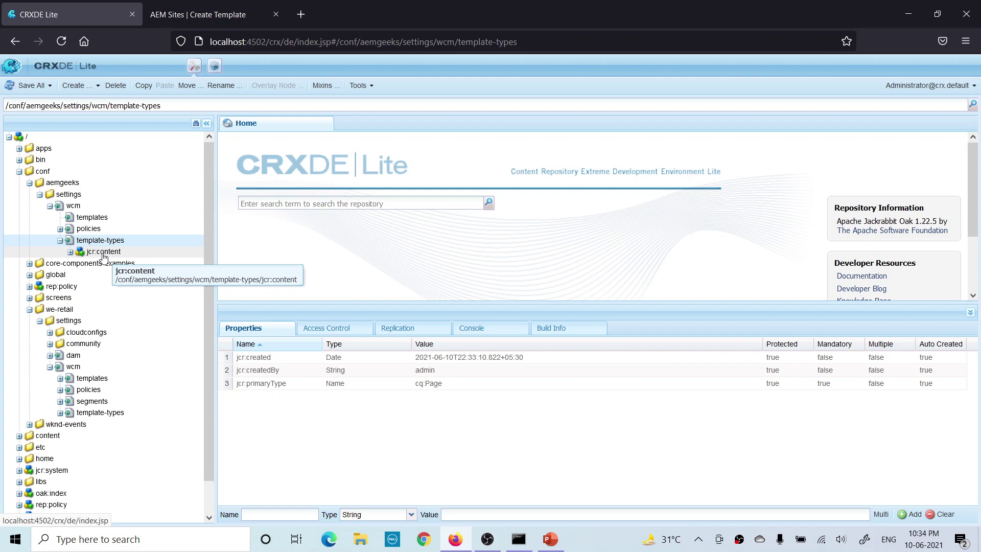
{"action": "left_click", "coordinate": [209, 21]}
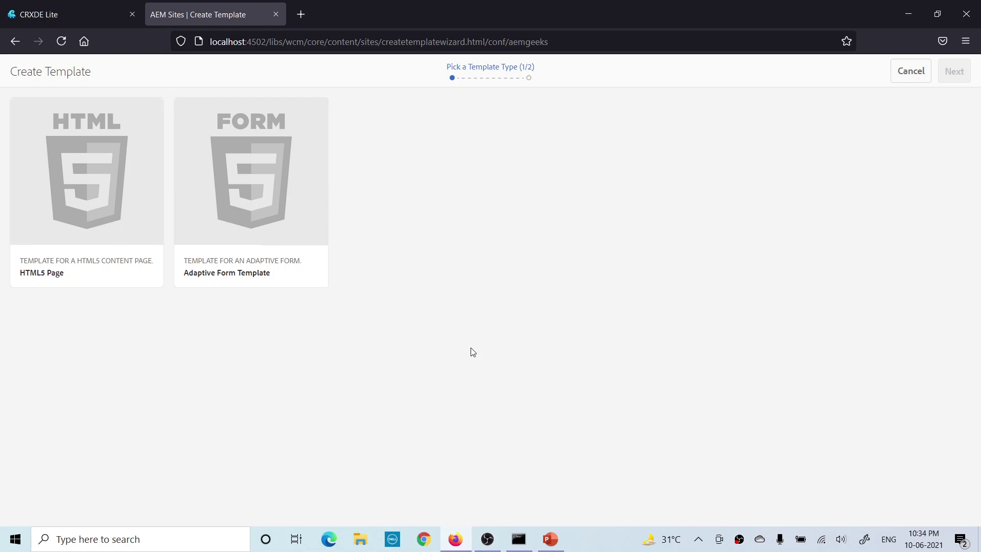
Switch to CRXDE Lite, collapse the we-retail and aemgeeks folders and check /conf/global/settings for template types.
{"action": "left_click", "coordinate": [39, 11]}
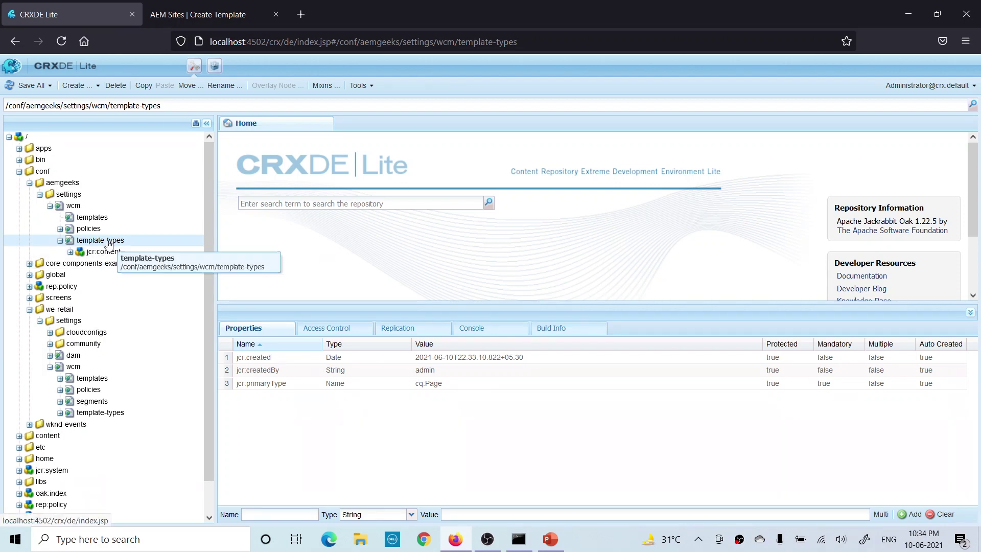
{"action": "left_click", "coordinate": [29, 309]}
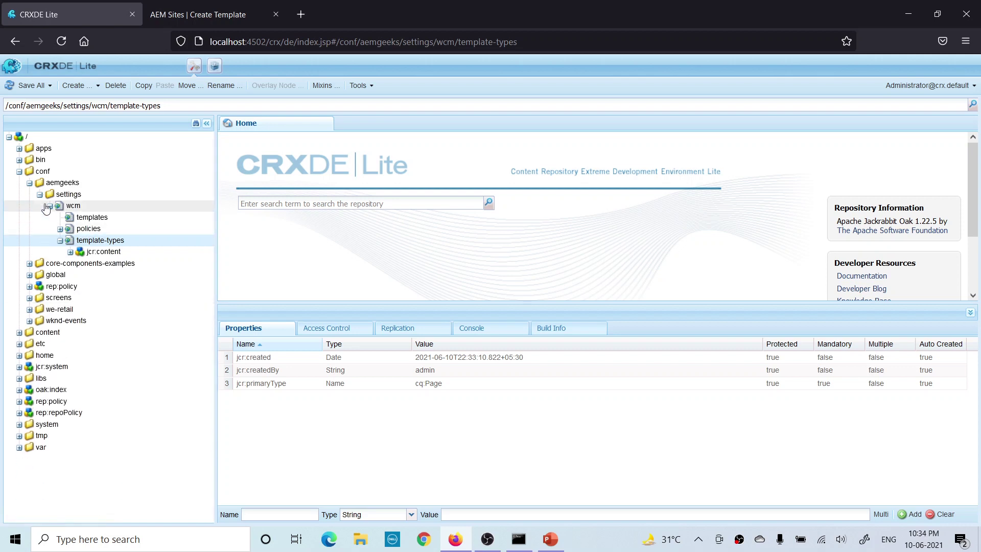
{"action": "left_click", "coordinate": [30, 182]}
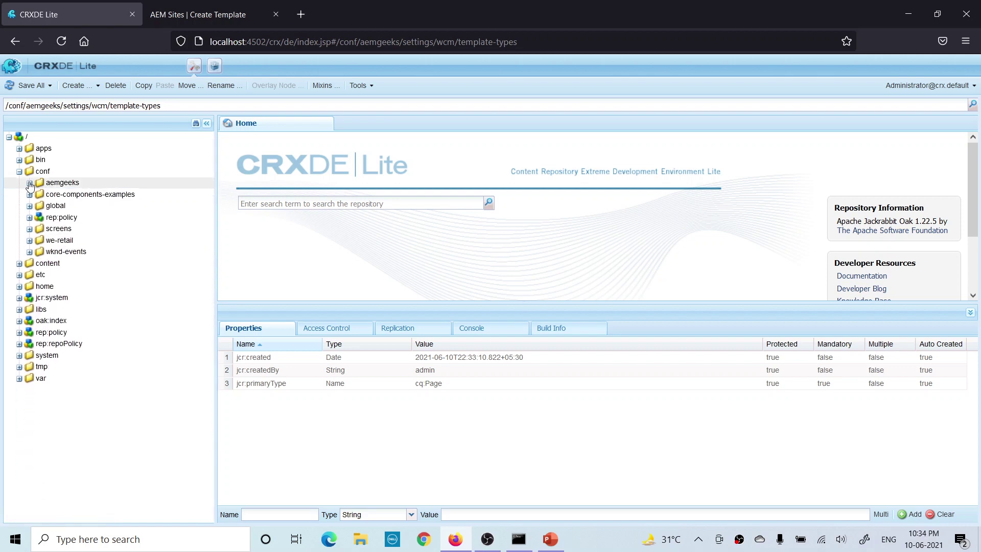
{"action": "left_click", "coordinate": [56, 206]}
{"action": "left_click", "coordinate": [67, 214]}
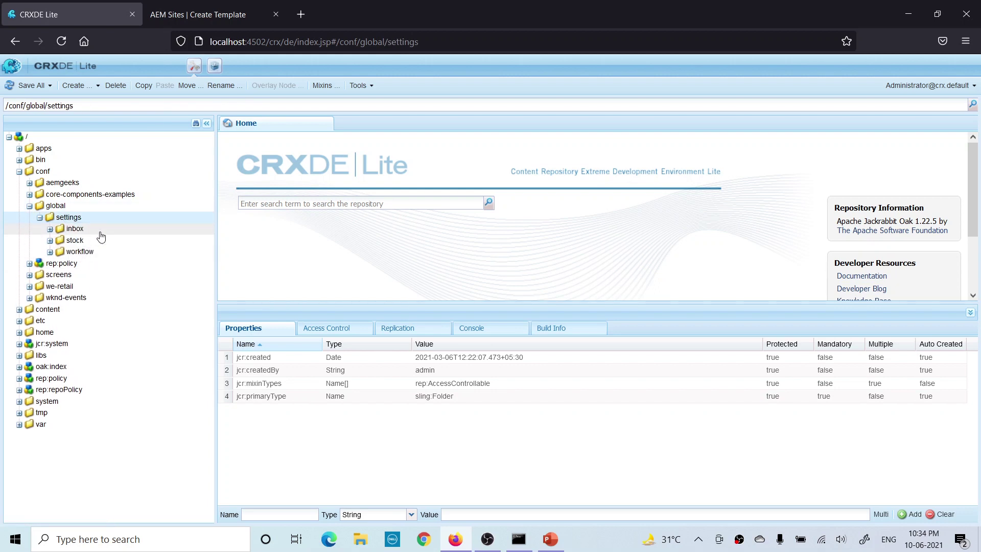
Collapse /conf and examine the contents of /apps/settings/wcm/template-types.
{"action": "left_click", "coordinate": [19, 171]}
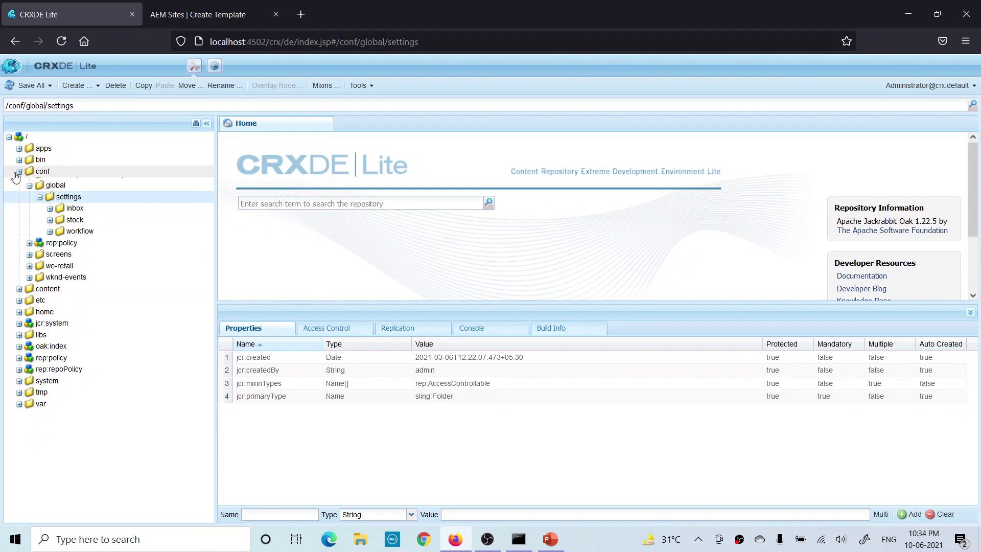
{"action": "left_click", "coordinate": [20, 148]}
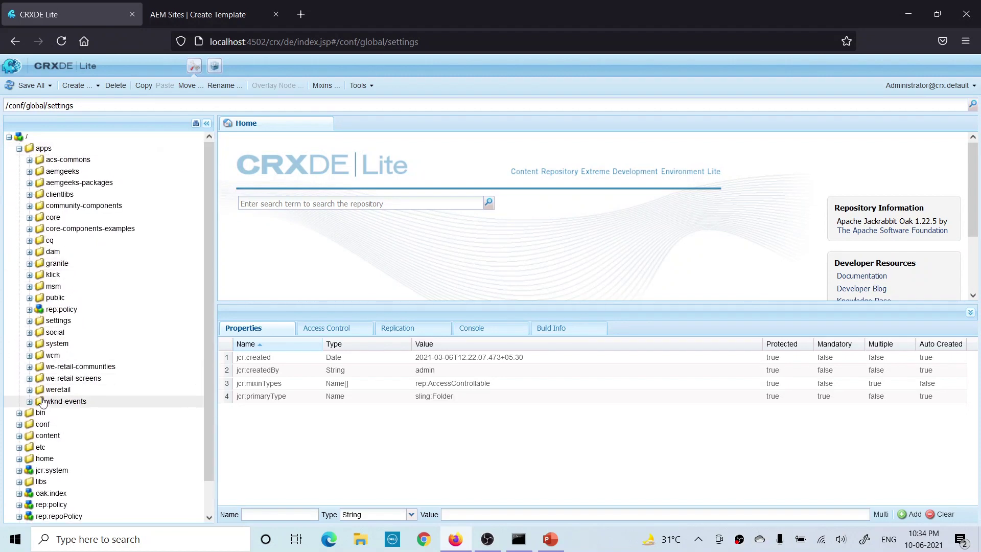
{"action": "left_click", "coordinate": [58, 320]}
{"action": "double_click", "coordinate": [63, 344]}
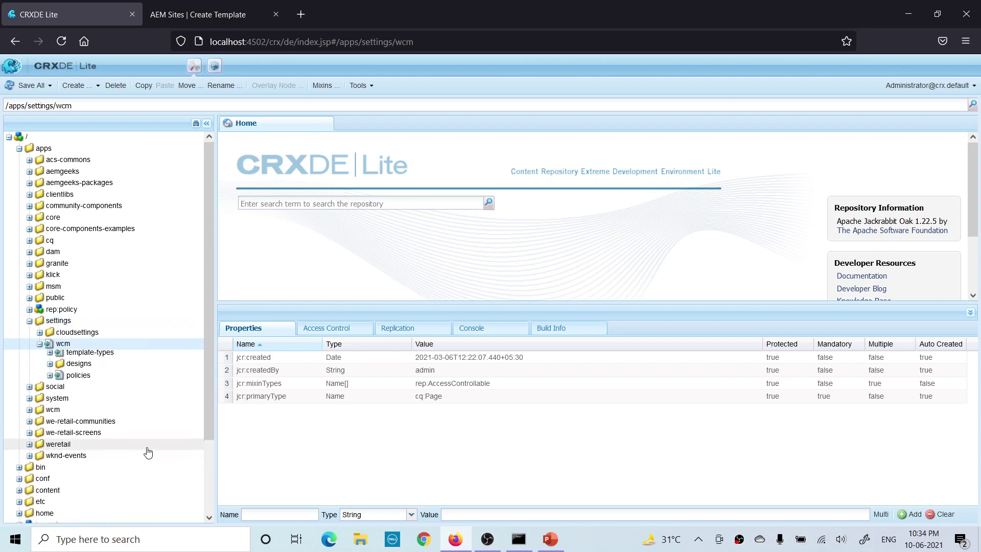
{"action": "double_click", "coordinate": [84, 358]}
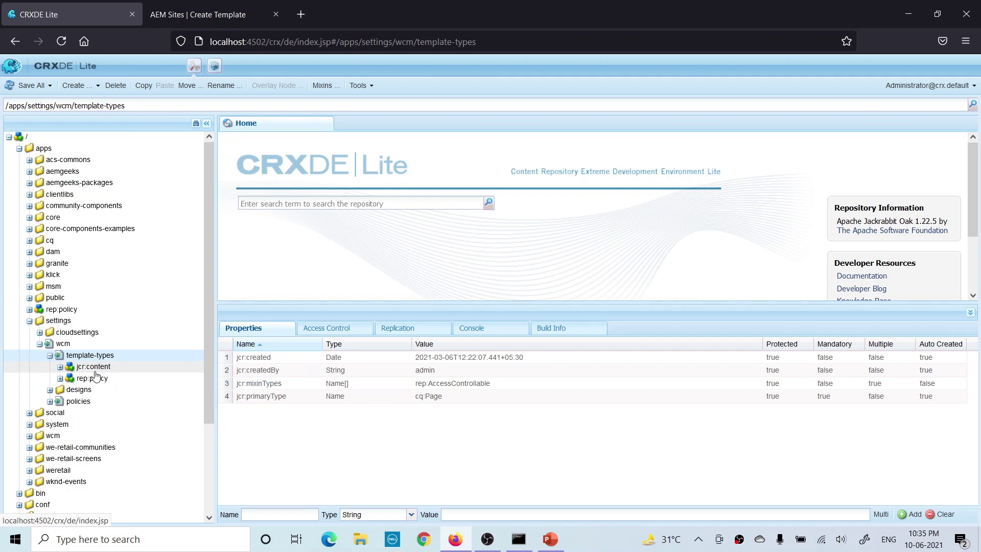
Collapse /apps and expand /libs/settings/wcm/template-types to examine its child nodes.
{"action": "left_click", "coordinate": [19, 148]}
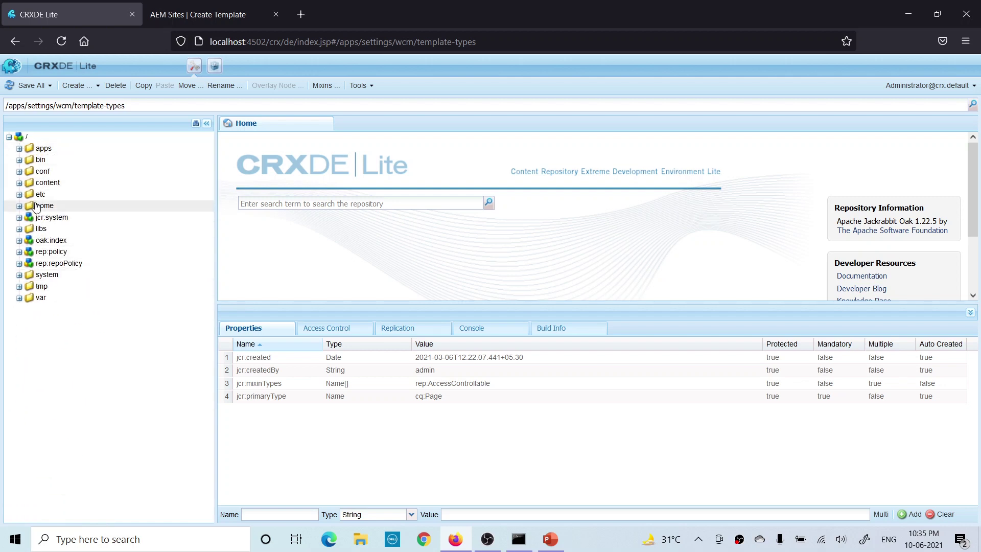
{"action": "double_click", "coordinate": [43, 229]}
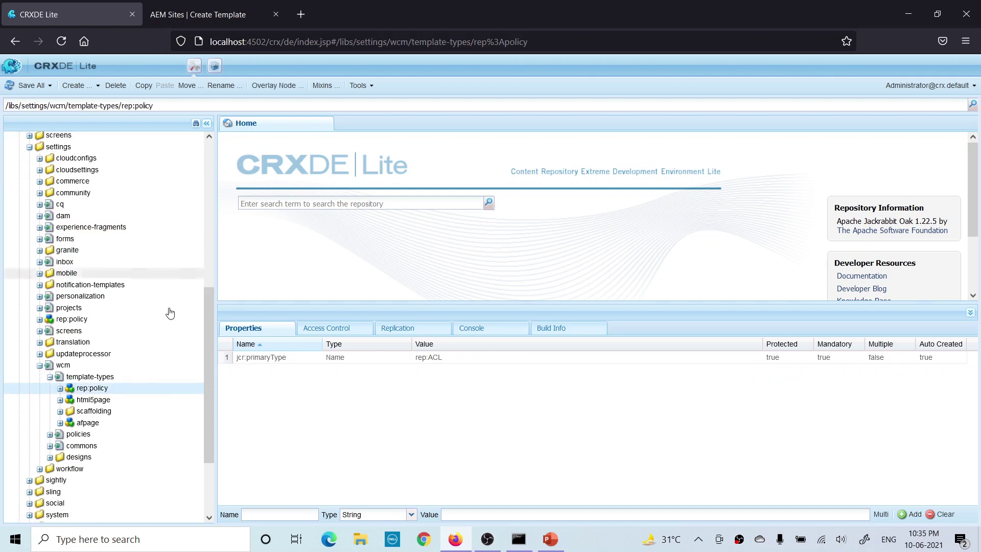
{"action": "left_click", "coordinate": [88, 378]}
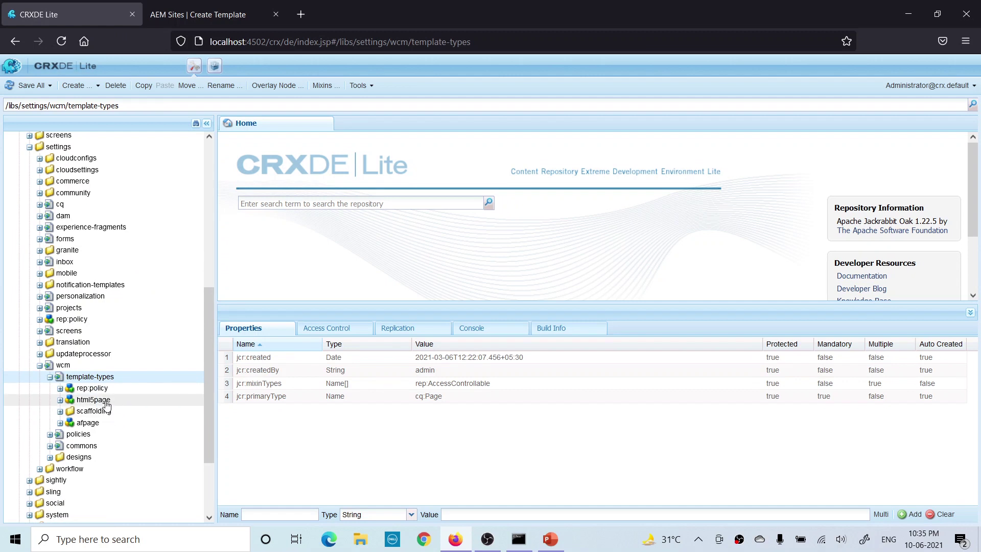
{"action": "scroll", "coordinate": [207, 404], "scroll_direction": "down", "scroll_amount": 2}
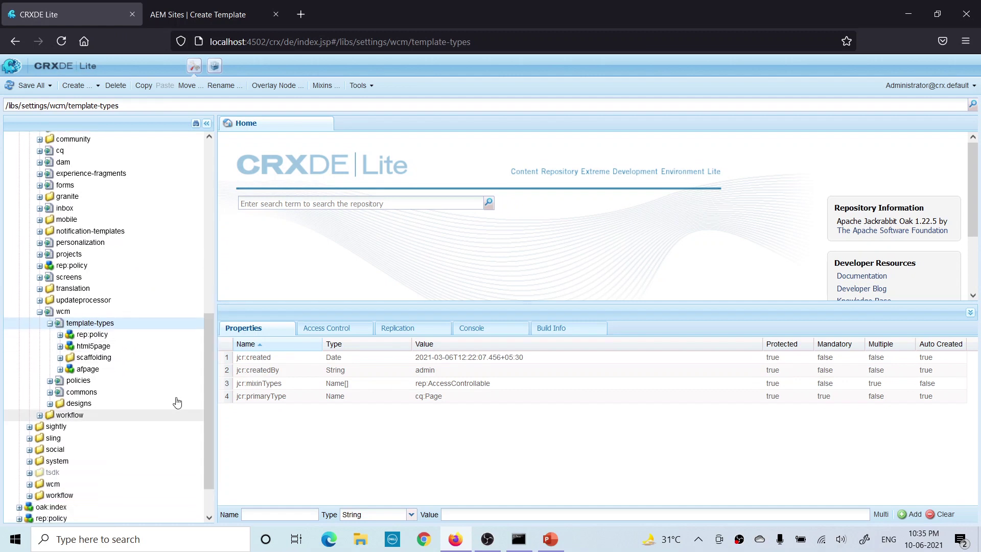
Examine the jcr:content properties of the html5page and afpage template types and compare them with the types offered in the template wizard.
{"action": "double_click", "coordinate": [101, 350]}
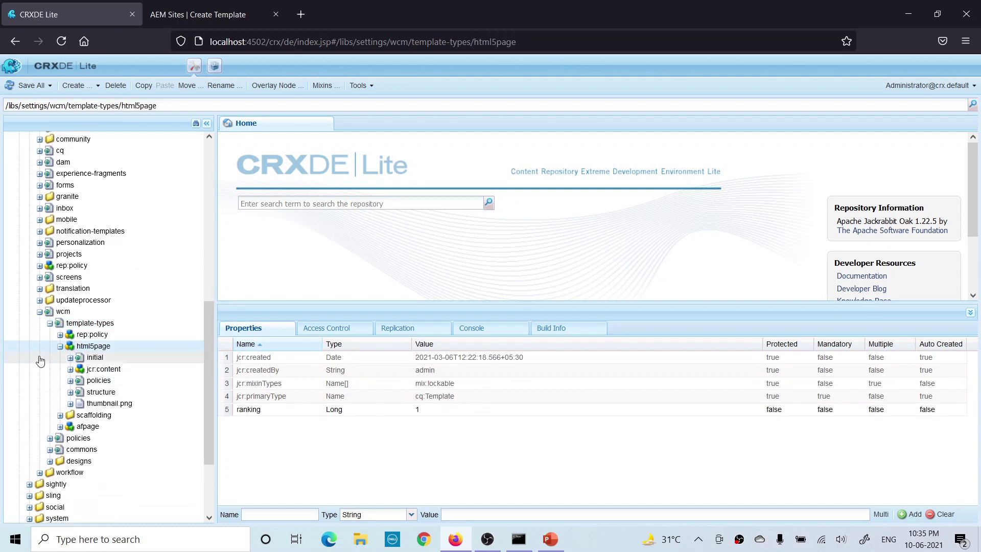
{"action": "left_click", "coordinate": [100, 370]}
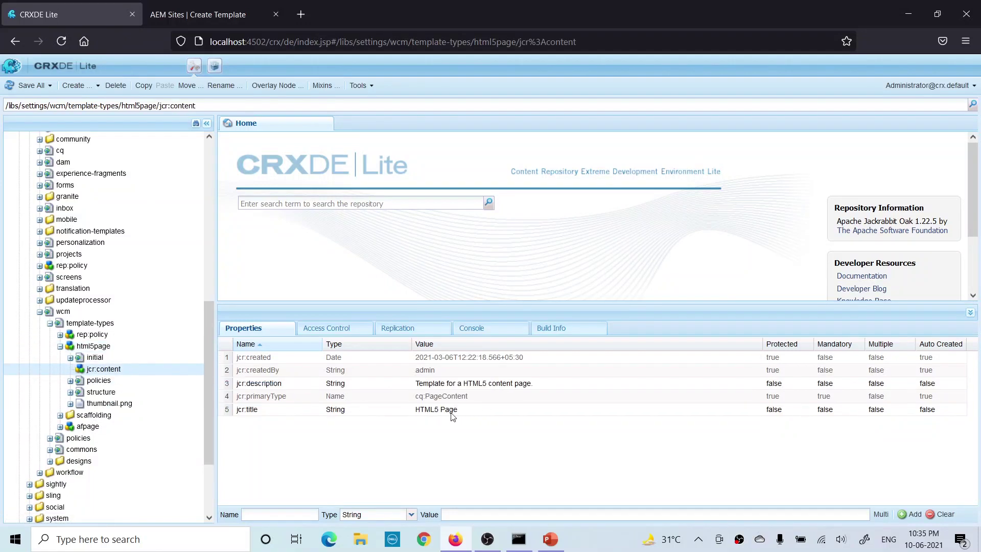
{"action": "double_click", "coordinate": [89, 429]}
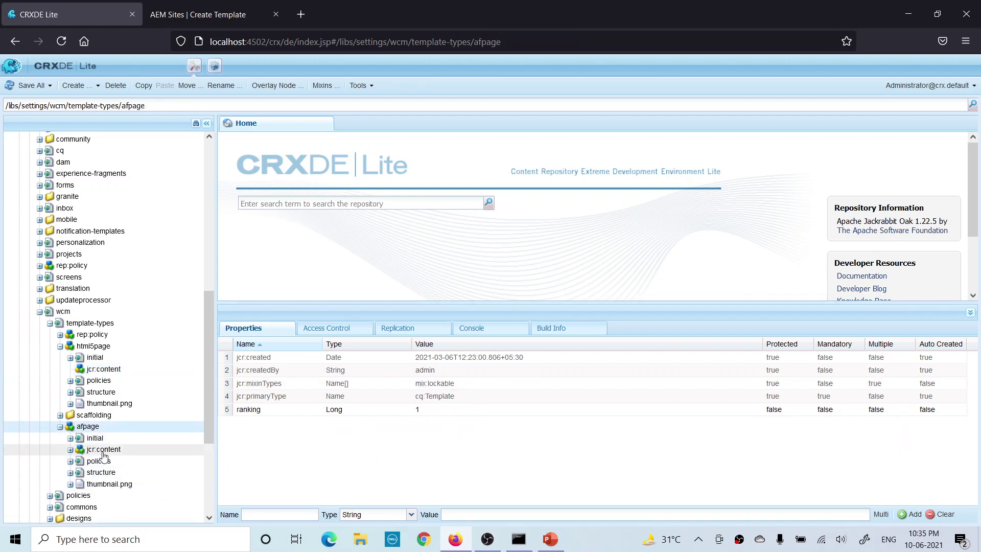
{"action": "left_click", "coordinate": [102, 450]}
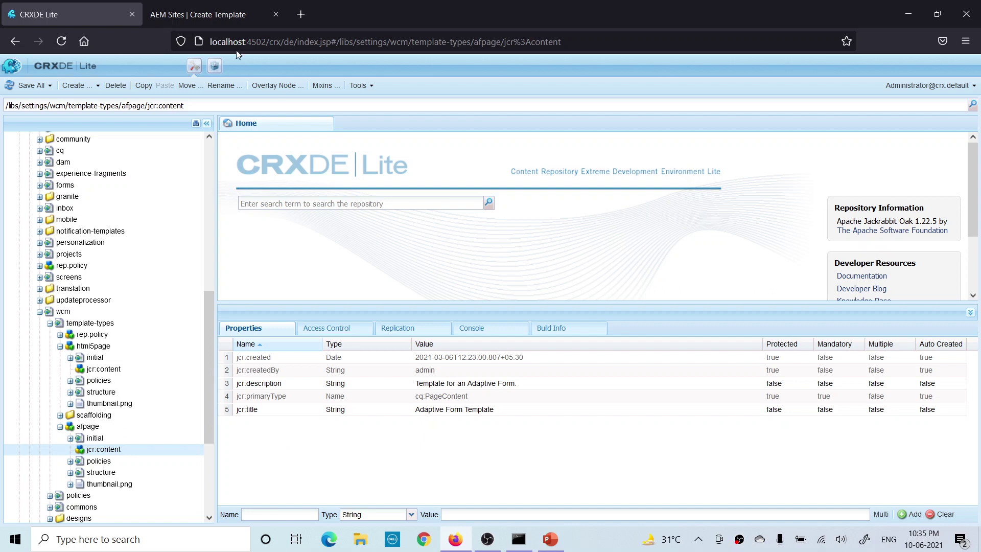
{"action": "left_click", "coordinate": [197, 14]}
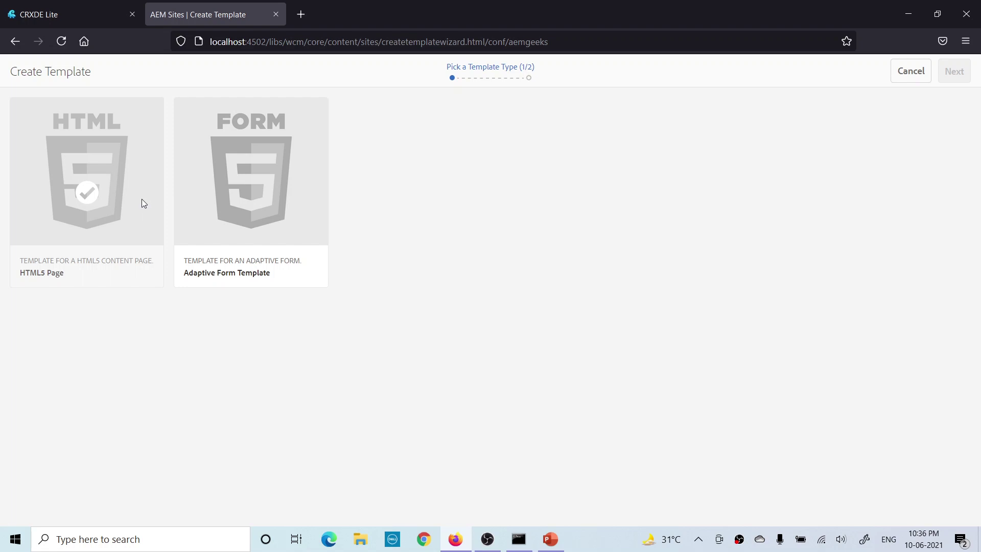
{"action": "left_click", "coordinate": [58, 16]}
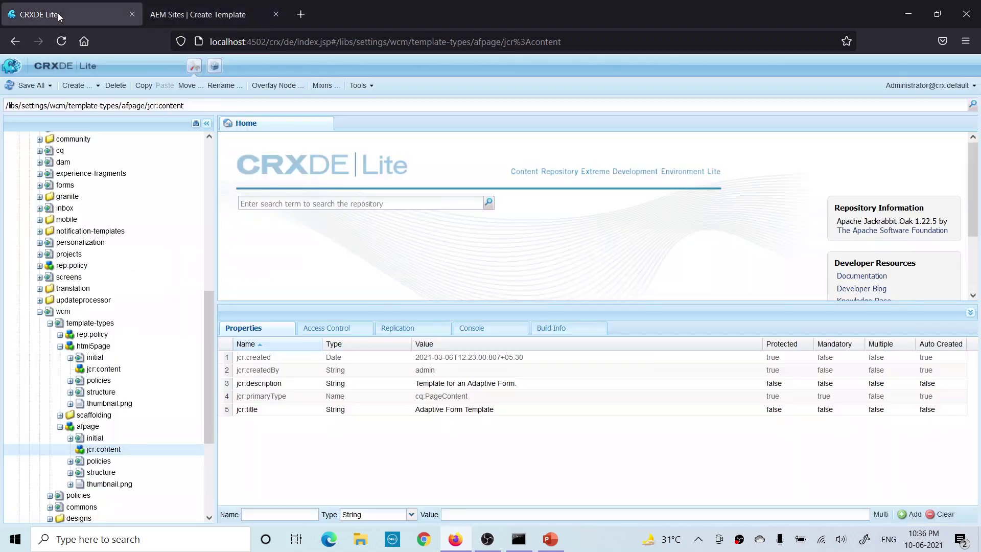
Expand the we-retail template-types node under /conf and examine its empty-page template type.
{"action": "left_click_drag", "start_coordinate": [208, 331], "coordinate": [207, 270]}
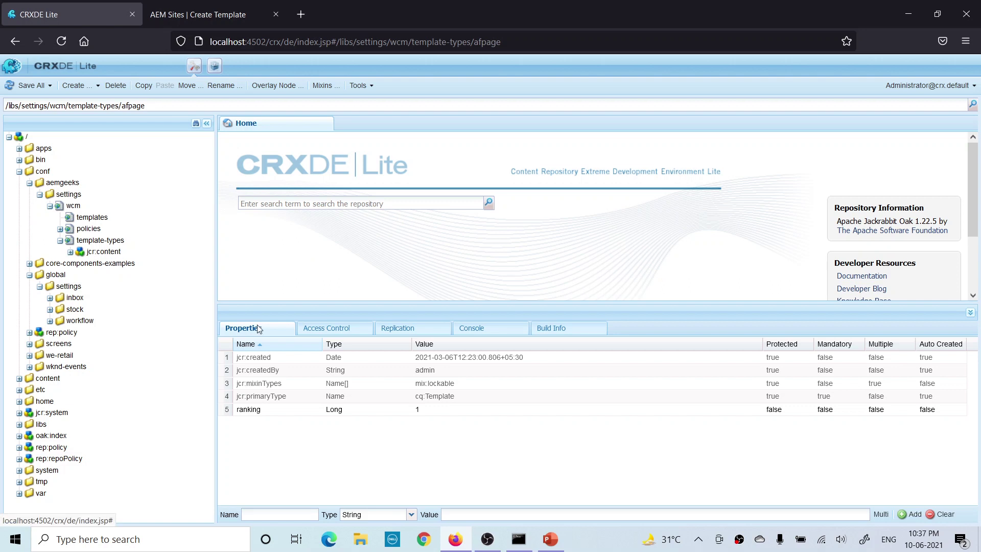
{"action": "double_click", "coordinate": [38, 359]}
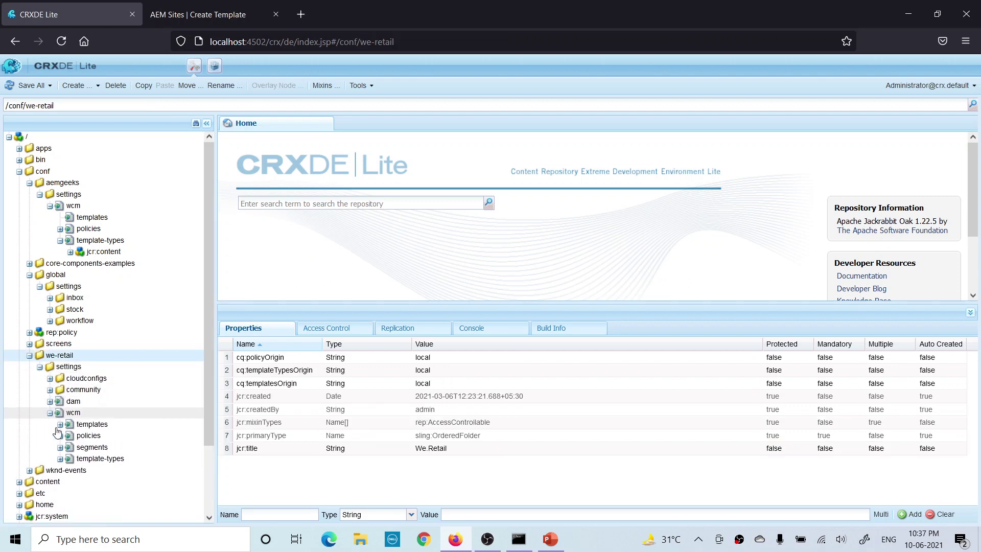
{"action": "double_click", "coordinate": [117, 458]}
{"action": "scroll", "coordinate": [129, 445], "scroll_direction": "down", "scroll_amount": 2}
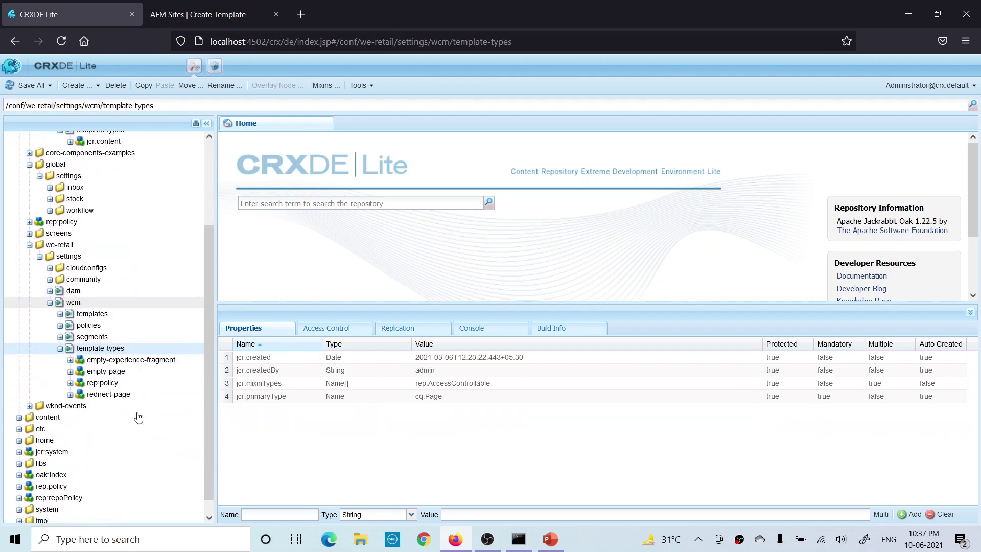
{"action": "double_click", "coordinate": [110, 374]}
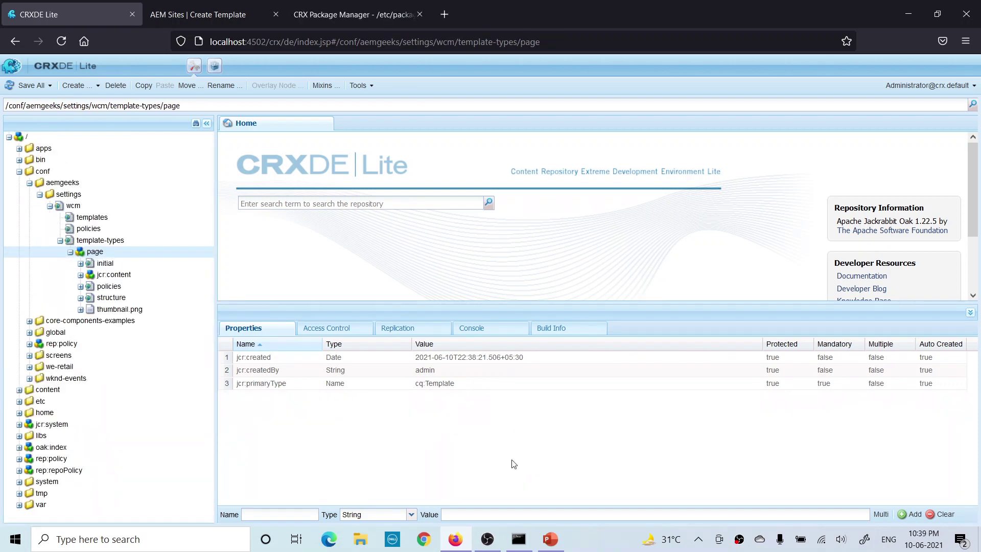
Inspect the jcr:content properties of the aemgeeks page template type and the sling:resourceType of its initial content.
{"action": "left_click", "coordinate": [109, 276]}
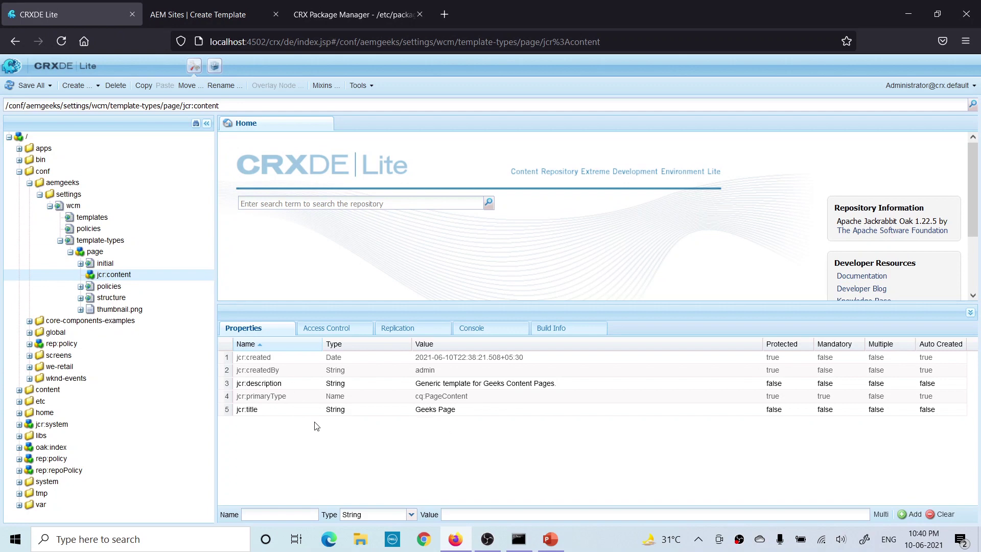
{"action": "double_click", "coordinate": [105, 263]}
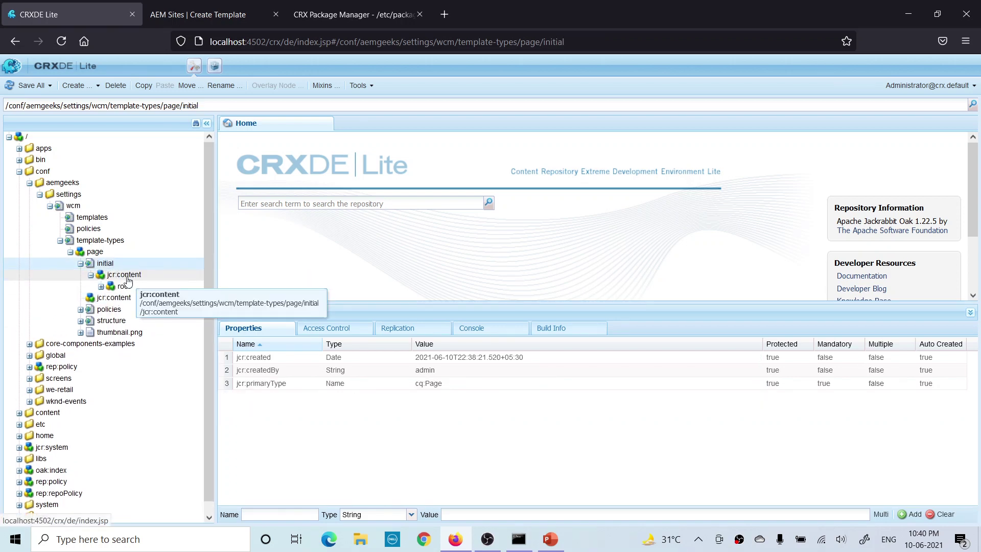
{"action": "left_click", "coordinate": [128, 278]}
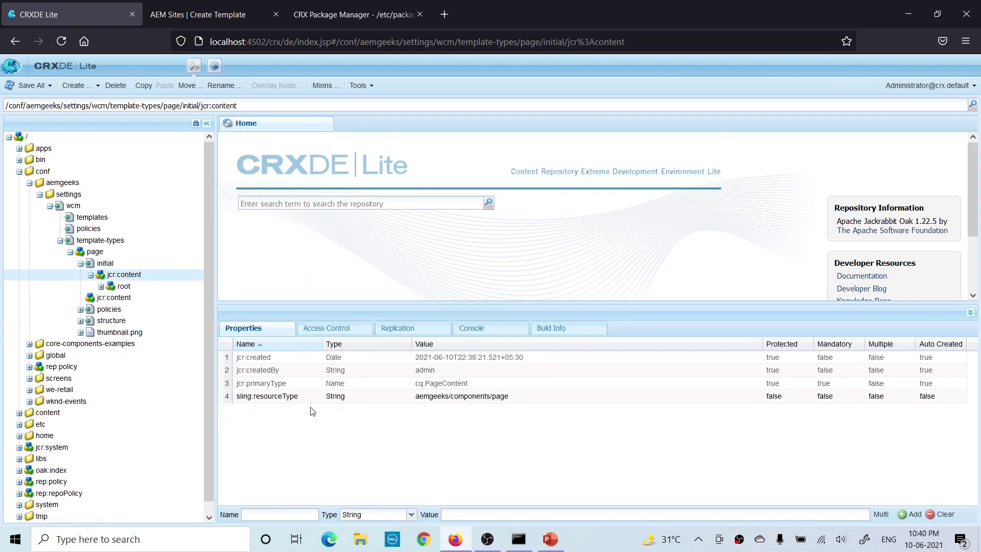
{"action": "left_click", "coordinate": [480, 401]}
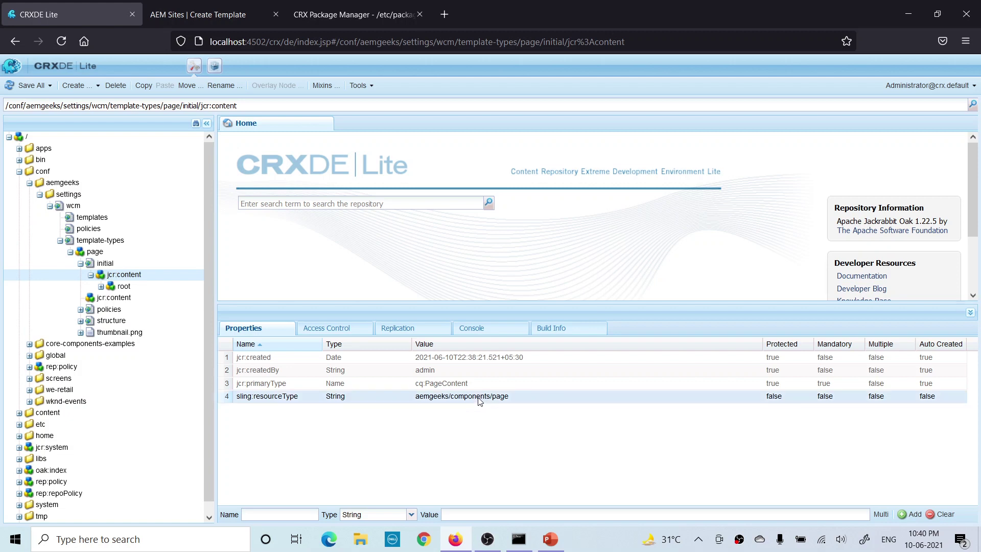
Examine the jcr:content properties of the structure and policies nodes in the aemgeeks page template type.
{"action": "key", "text": "alt+Left"}
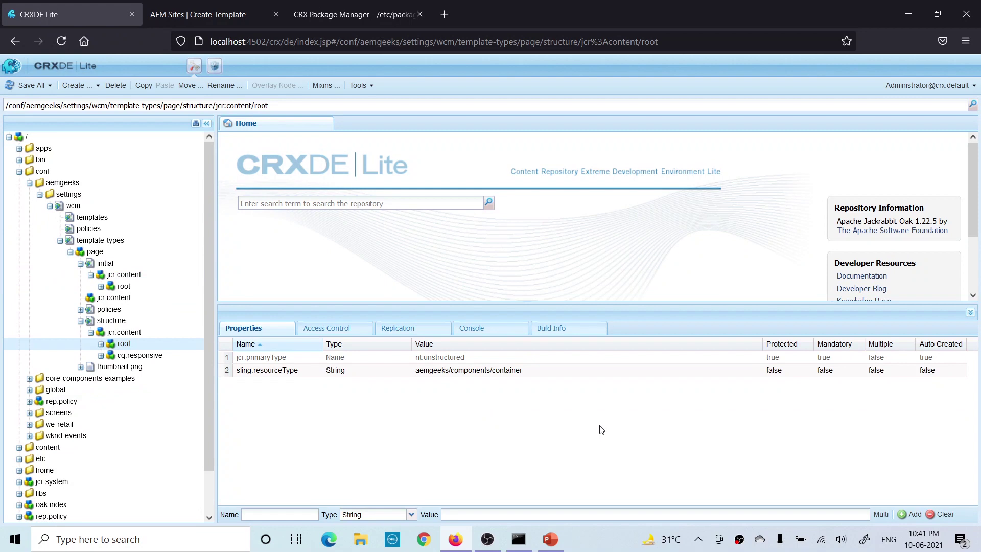
{"action": "left_click", "coordinate": [120, 333]}
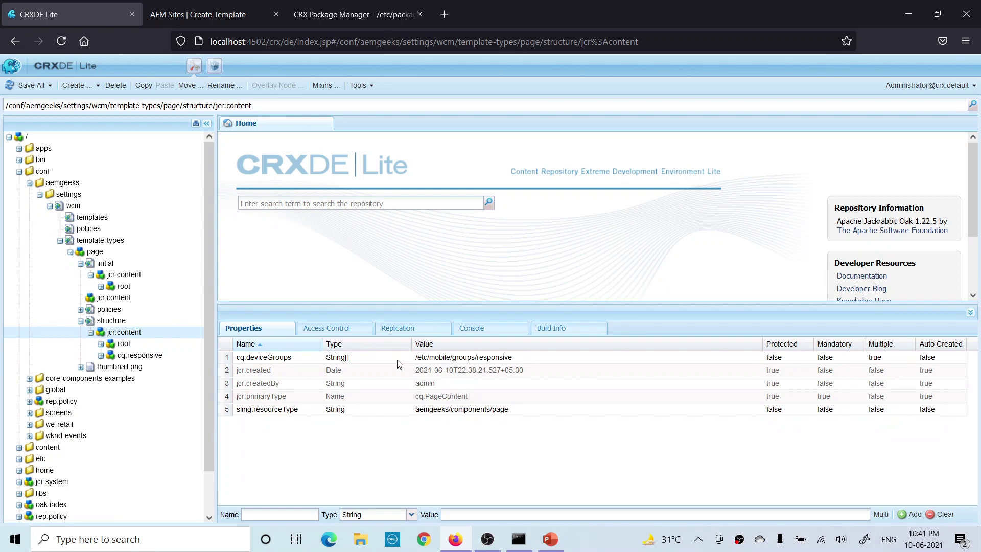
{"action": "left_click", "coordinate": [80, 321]}
{"action": "left_click", "coordinate": [114, 310]}
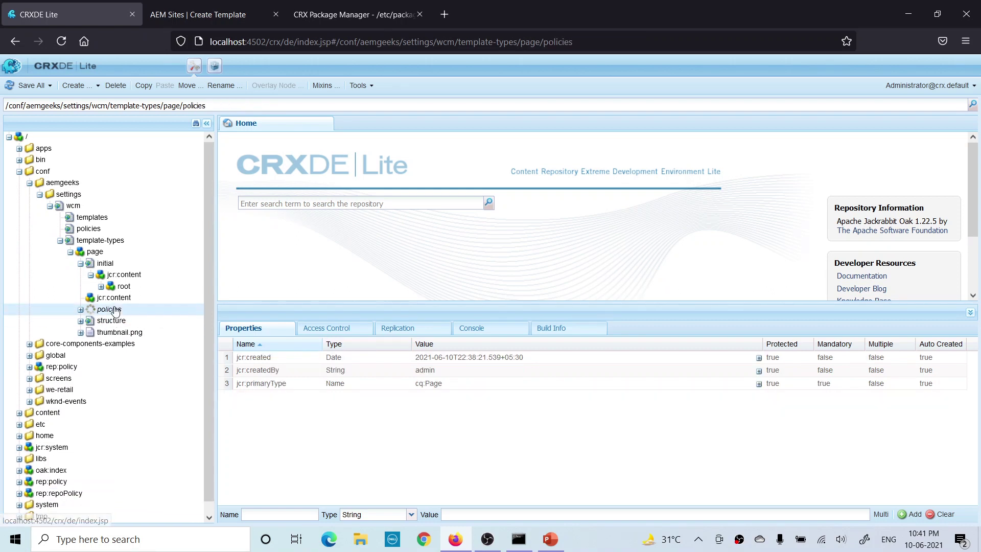
{"action": "left_click", "coordinate": [122, 320]}
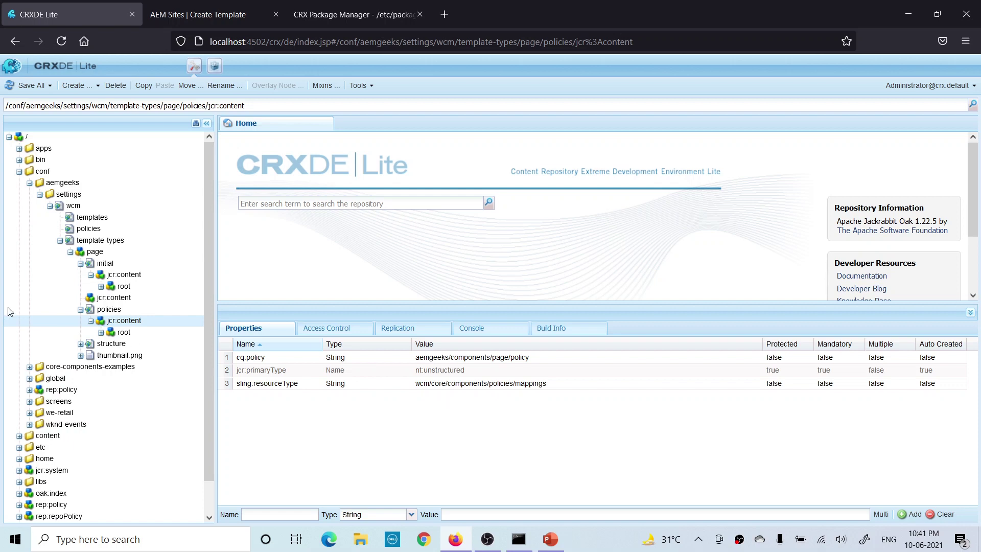
Collapse the policies and initial nodes and review the properties of the aemgeeks page template type and its jcr:content.
{"action": "left_click", "coordinate": [81, 309]}
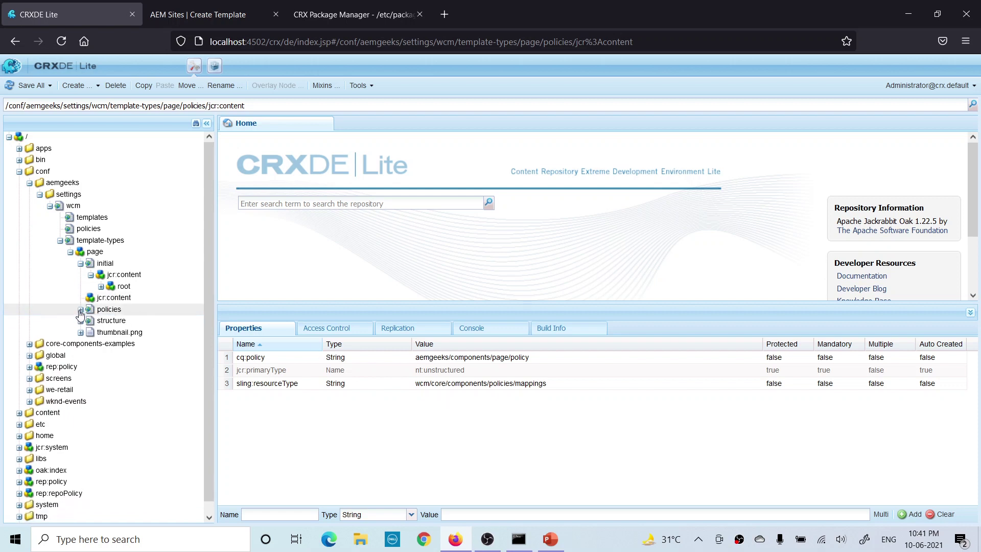
{"action": "left_click", "coordinate": [80, 263]}
{"action": "left_click", "coordinate": [94, 252]}
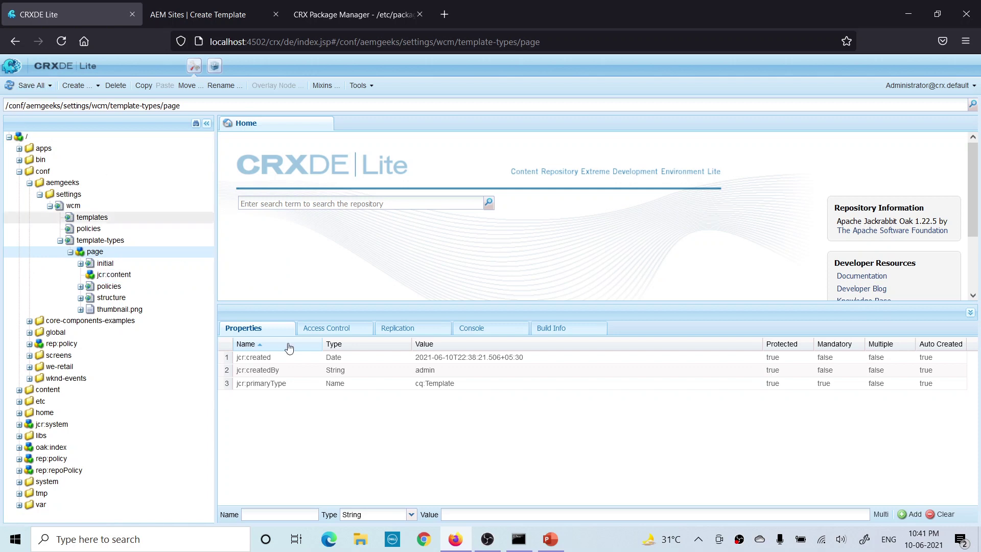
{"action": "left_click", "coordinate": [107, 275]}
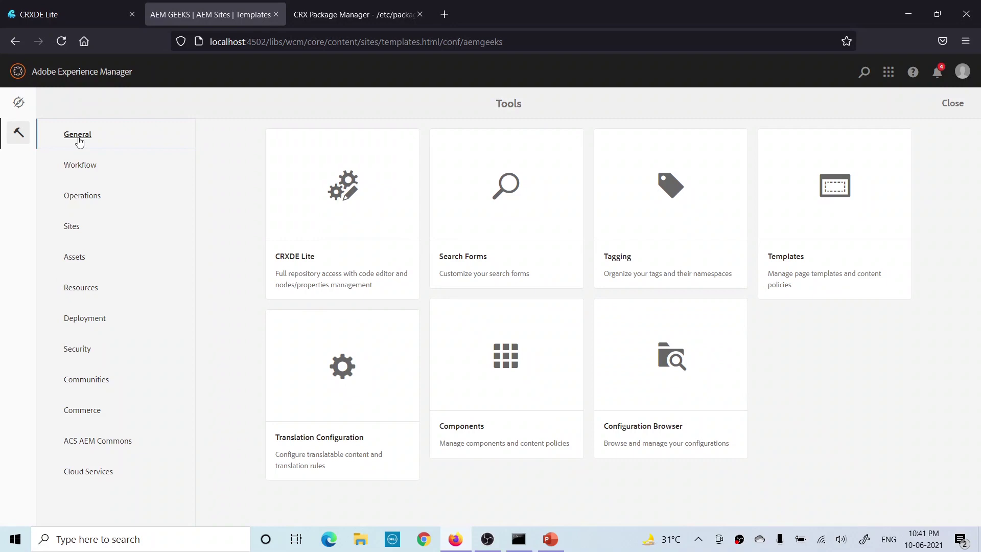
Create a Geeks Page template in the AEM GEEKS folder, titled "Content Page" and described as "This is Geeks Editable Page Template".
{"action": "left_click", "coordinate": [820, 231]}
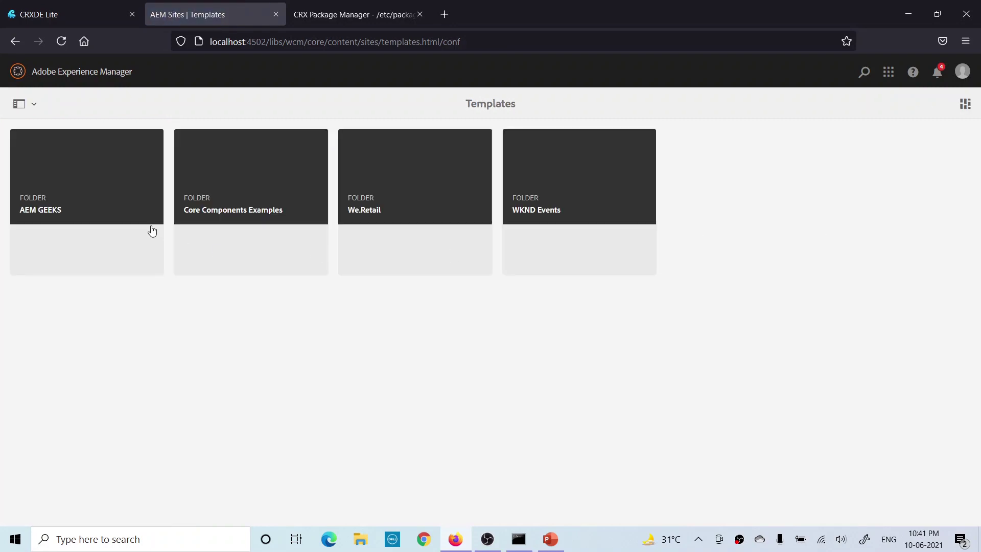
{"action": "left_click", "coordinate": [152, 230]}
{"action": "left_click", "coordinate": [922, 103]}
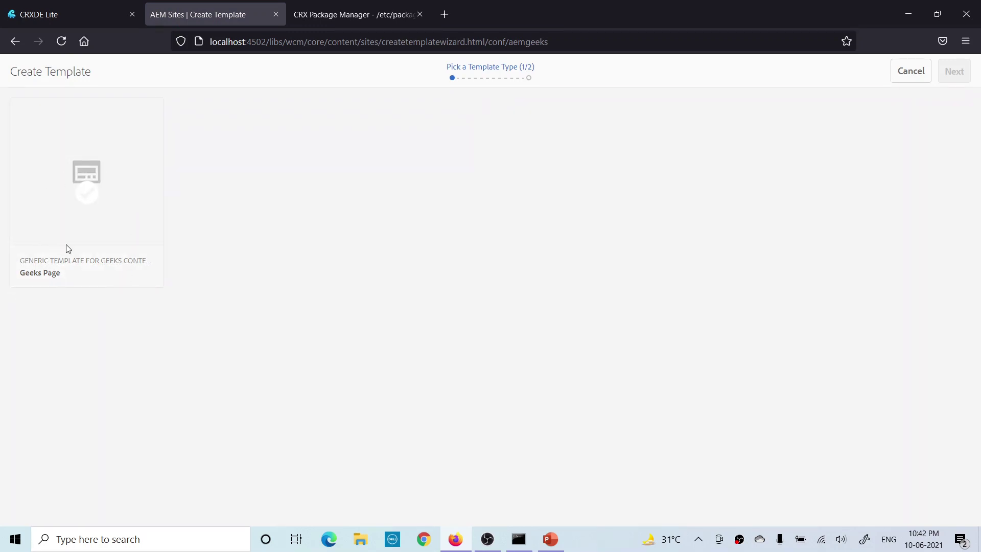
{"action": "left_click", "coordinate": [85, 199]}
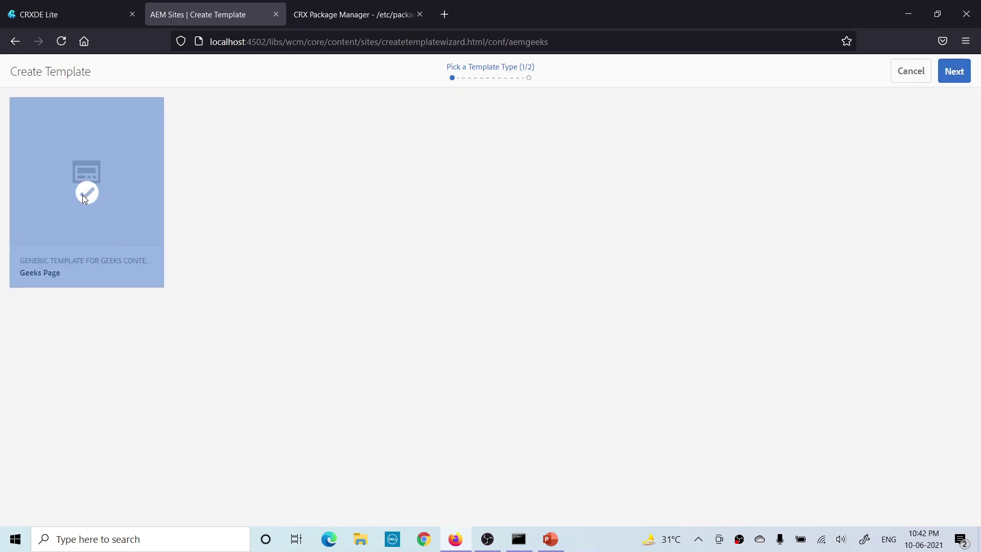
{"action": "left_click", "coordinate": [959, 73]}
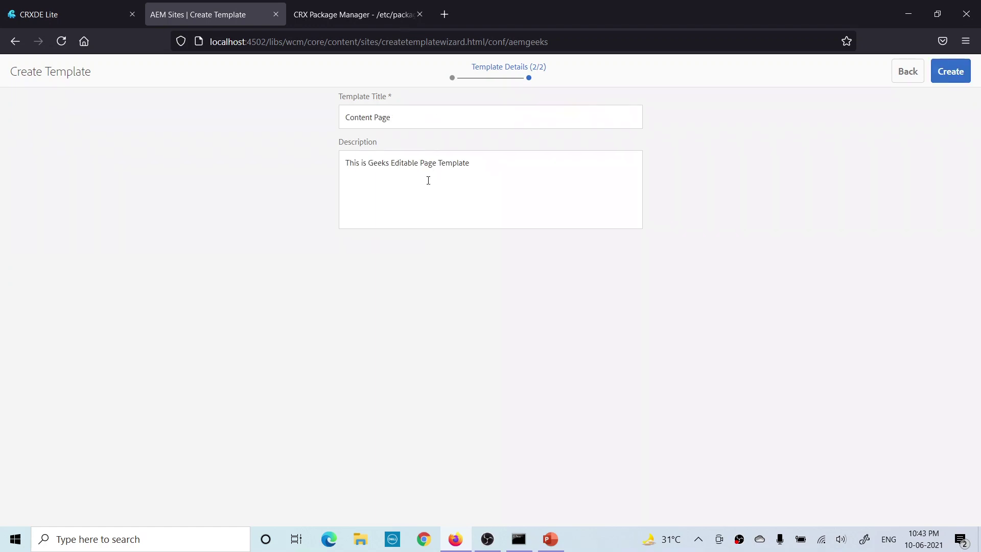
{"action": "left_click", "coordinate": [949, 69]}
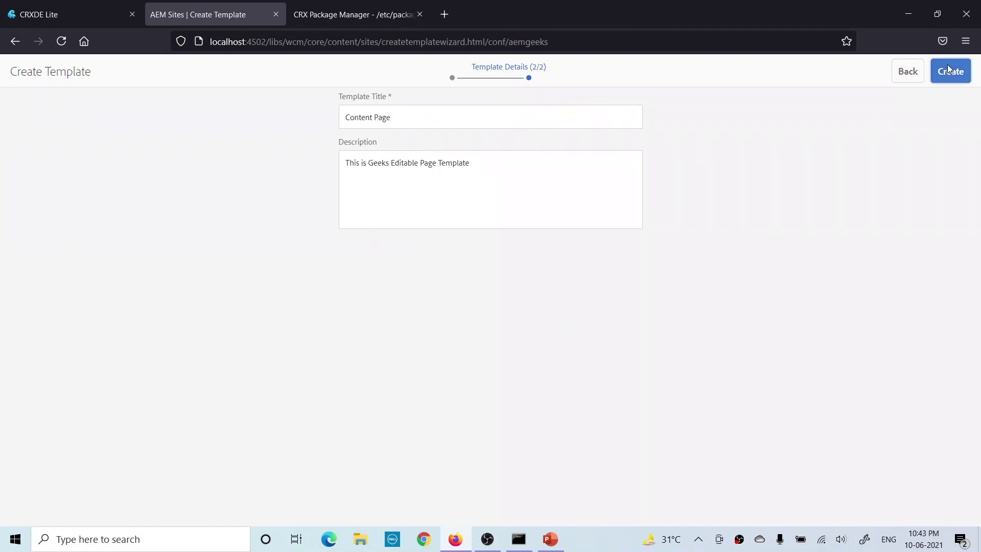
{"action": "left_click", "coordinate": [553, 325]}
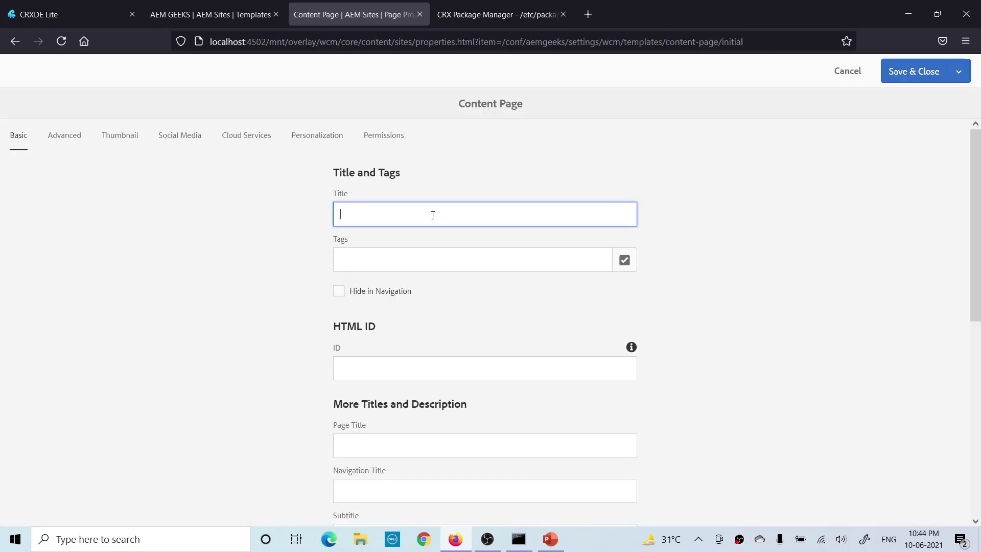
Set the title in the Content Page template's initial page properties to "Geeks Template" and save the properties.
{"action": "type", "text": "Ge"}
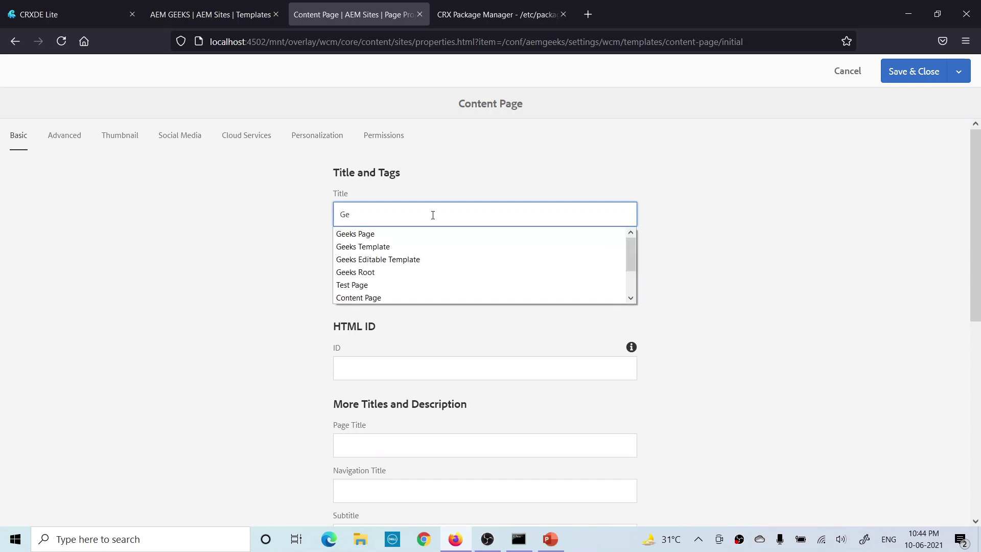
{"action": "left_click", "coordinate": [400, 245]}
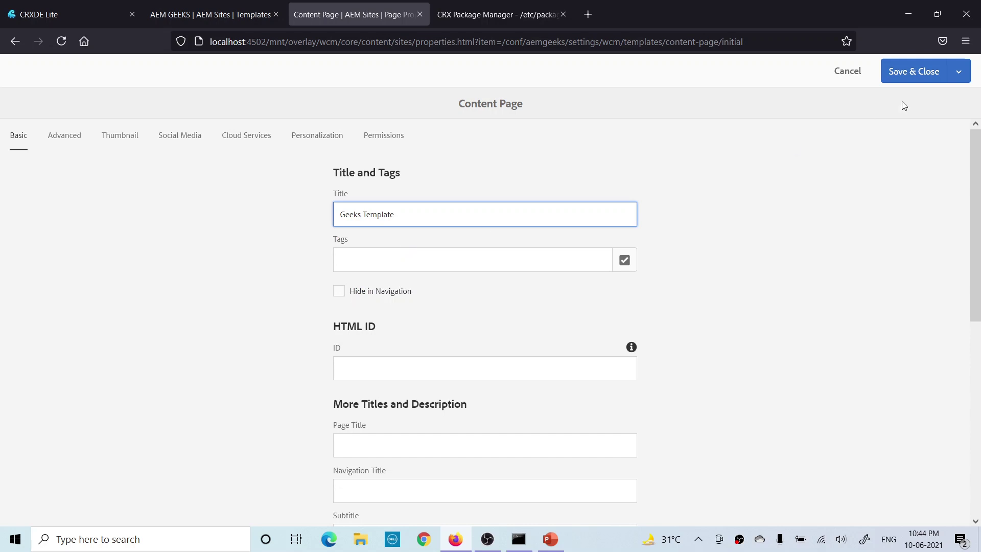
{"action": "left_click", "coordinate": [900, 71]}
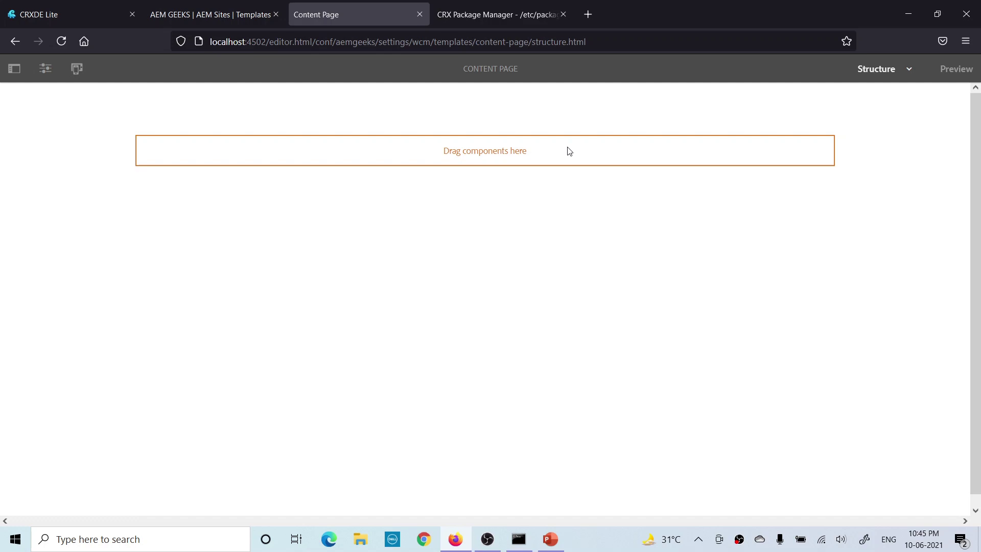
Review the editing modes available for the Content Page template and switch to Initial Content mode.
{"action": "left_click", "coordinate": [912, 72]}
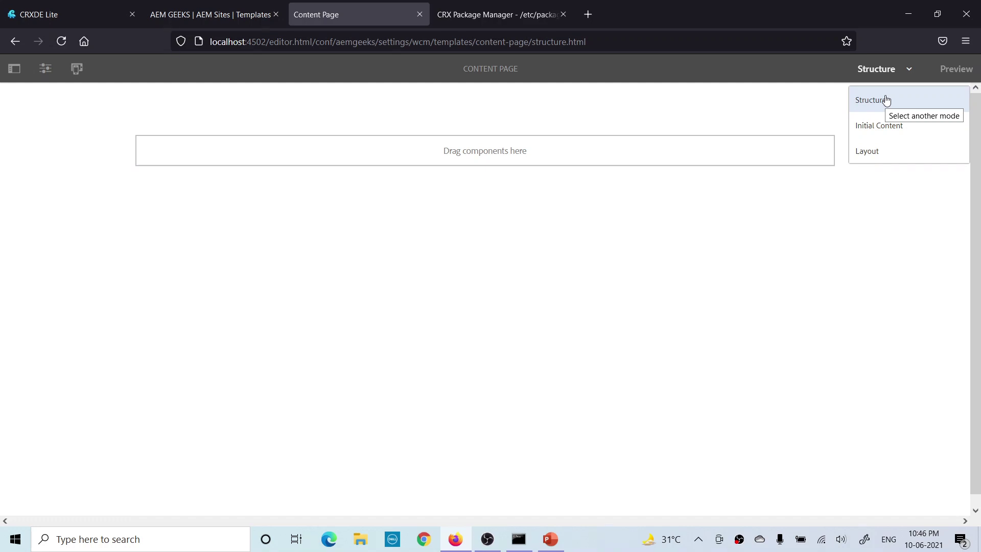
{"action": "left_click", "coordinate": [846, 228]}
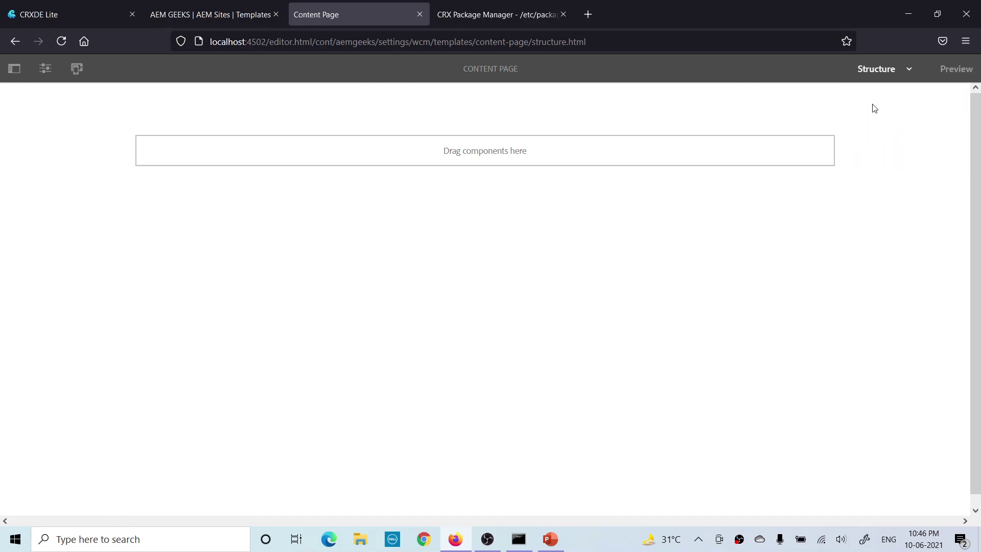
{"action": "left_click", "coordinate": [910, 71]}
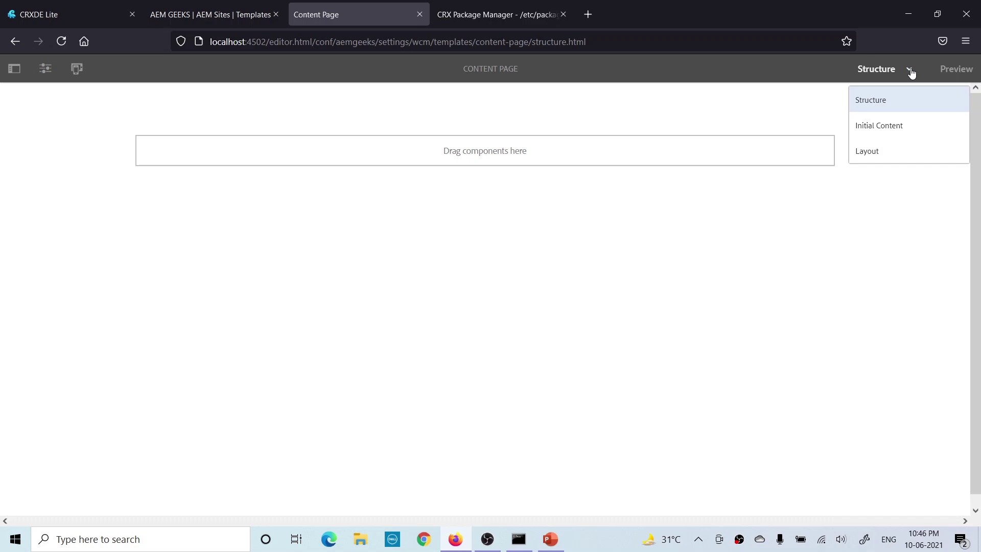
{"action": "left_click", "coordinate": [892, 124]}
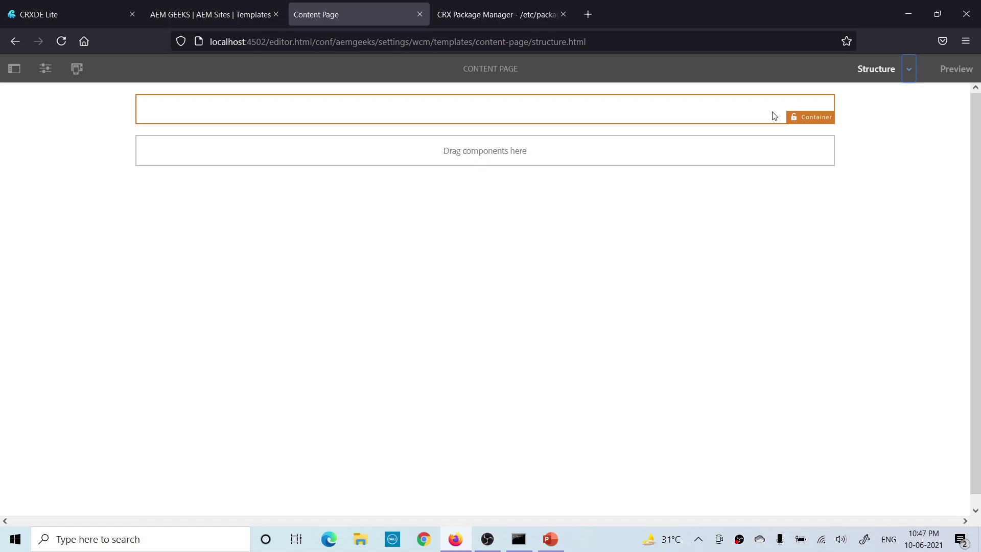
Open the unlocked container's policy and set its title to "Geeks Page" with the description "Policy for Geeks Pages".
{"action": "left_click", "coordinate": [419, 114]}
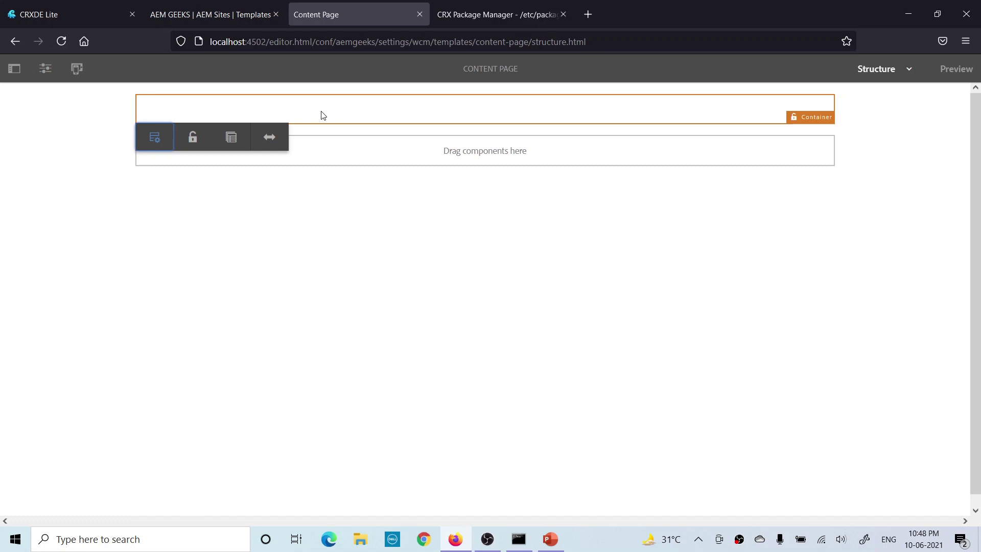
{"action": "left_click", "coordinate": [148, 137]}
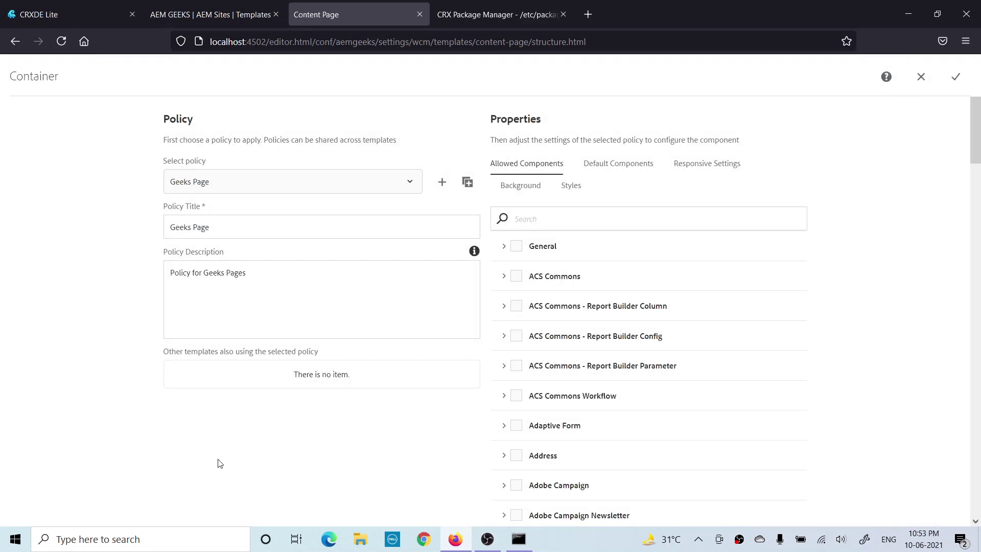
{"action": "left_click", "coordinate": [231, 231]}
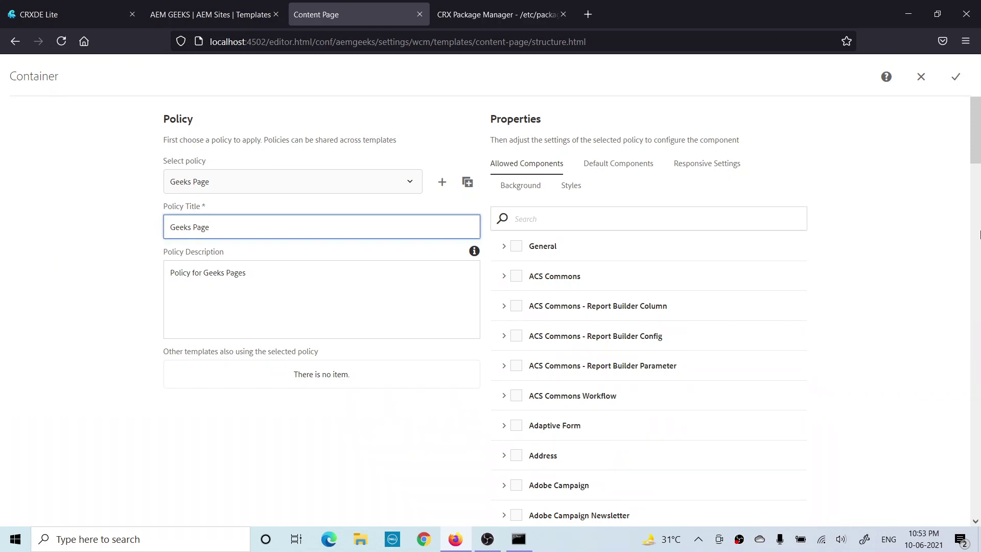
Allow the AEM GEEKS - Global and AEM GEEKS - Content component groups in the container policy and save it.
{"action": "left_click", "coordinate": [977, 157]}
{"action": "left_click_drag", "start_coordinate": [977, 157], "coordinate": [977, 211]}
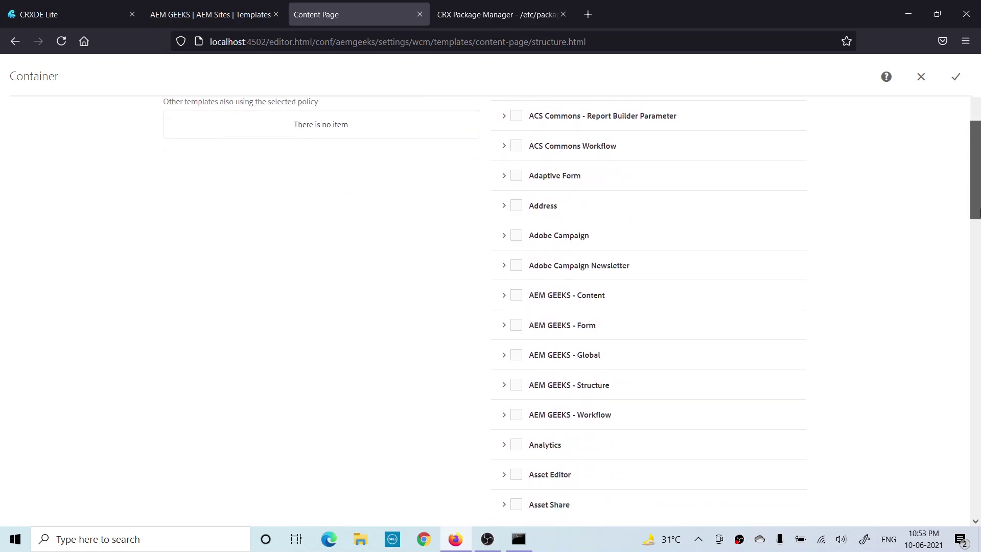
{"action": "left_click", "coordinate": [516, 356]}
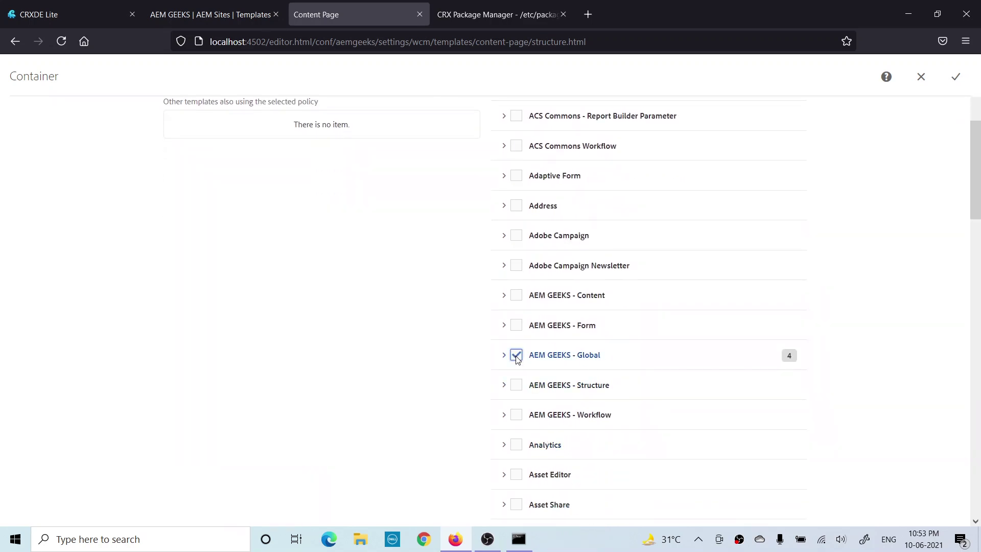
{"action": "left_click", "coordinate": [517, 296]}
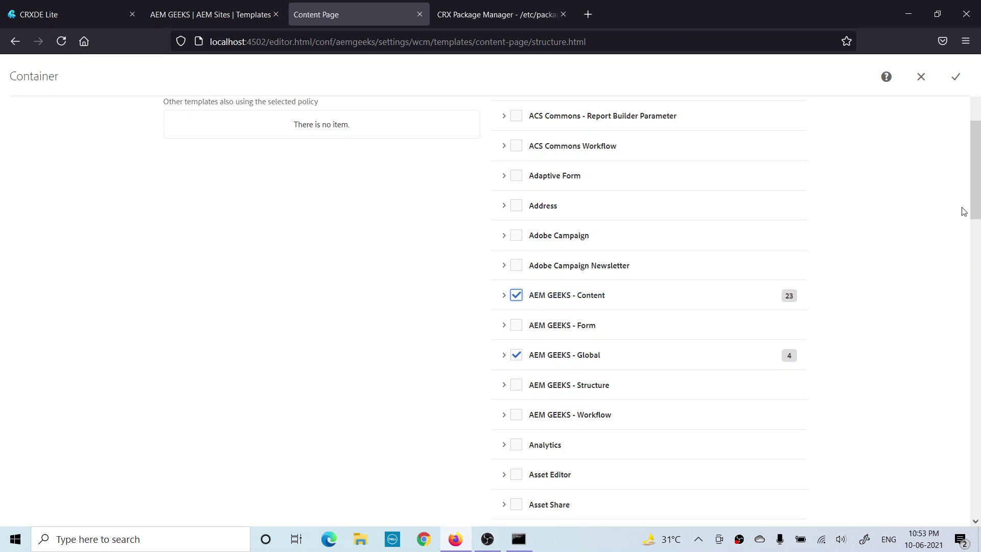
{"action": "left_click_drag", "start_coordinate": [974, 197], "coordinate": [974, 146]}
{"action": "left_click", "coordinate": [957, 77]}
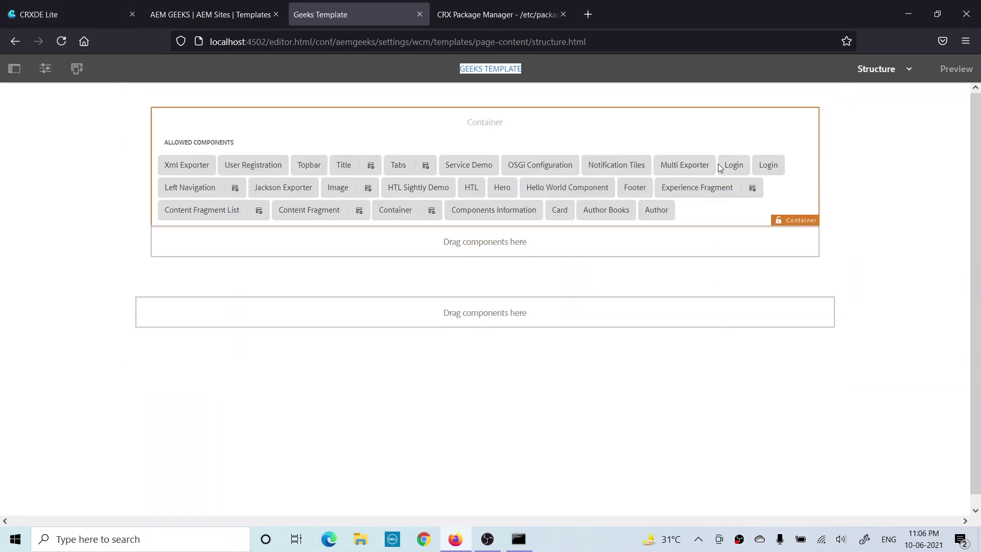
Add a Title component to the Geeks Template structure and start creating a page under AEM GEEKS > us > en.
{"action": "left_click", "coordinate": [488, 243]}
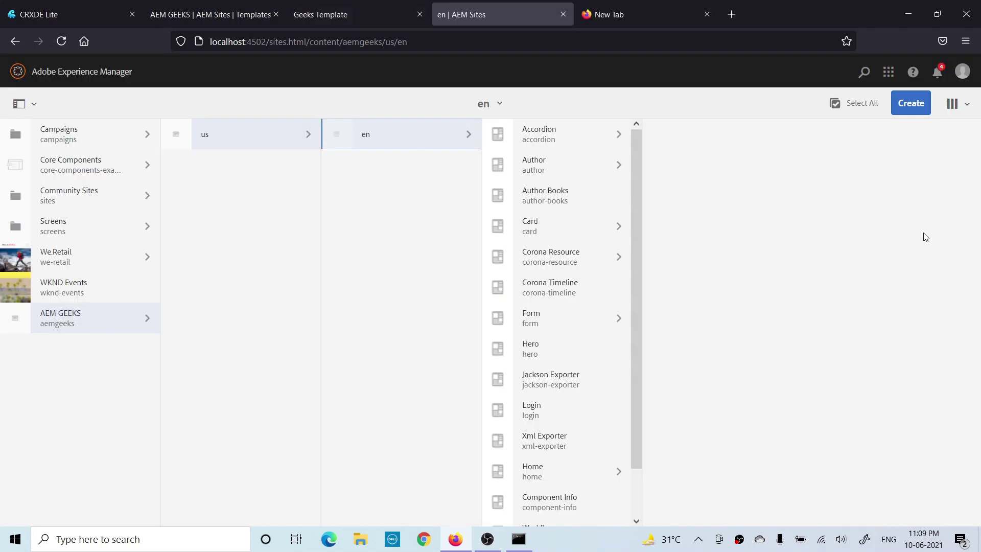
{"action": "left_click", "coordinate": [911, 103]}
{"action": "left_click", "coordinate": [856, 160]}
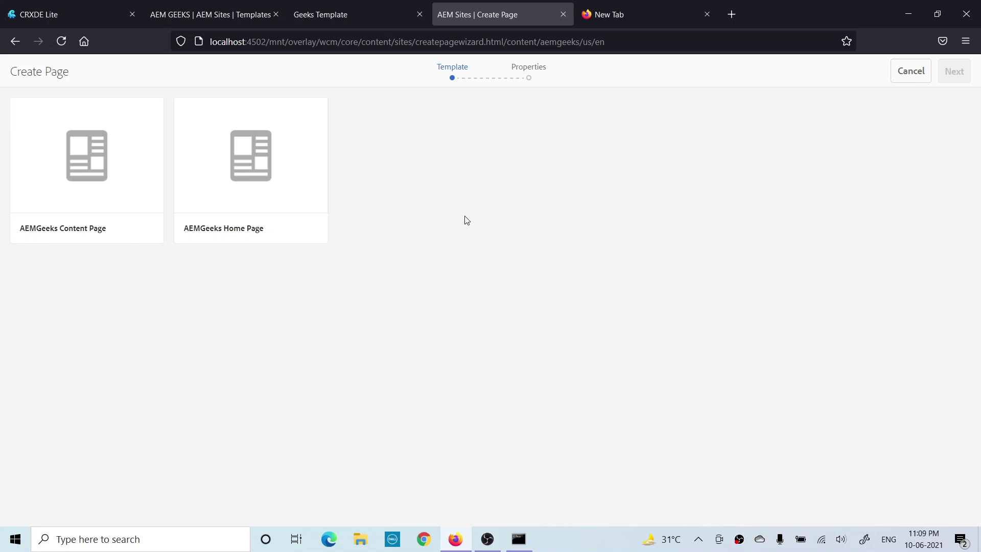
Enable the draft Geeks Template in the AEM GEEKS templates folder.
{"action": "left_click", "coordinate": [346, 20]}
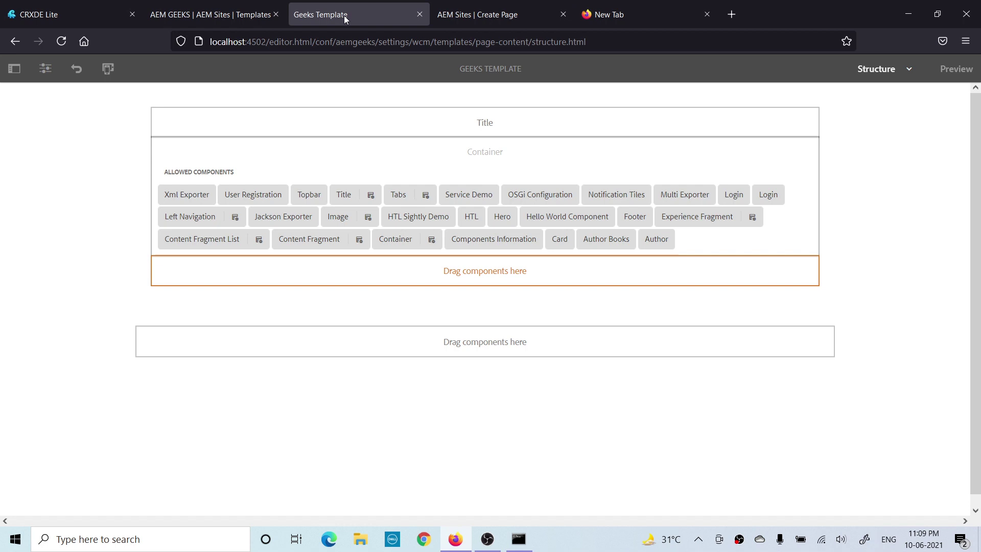
{"action": "left_click", "coordinate": [209, 19]}
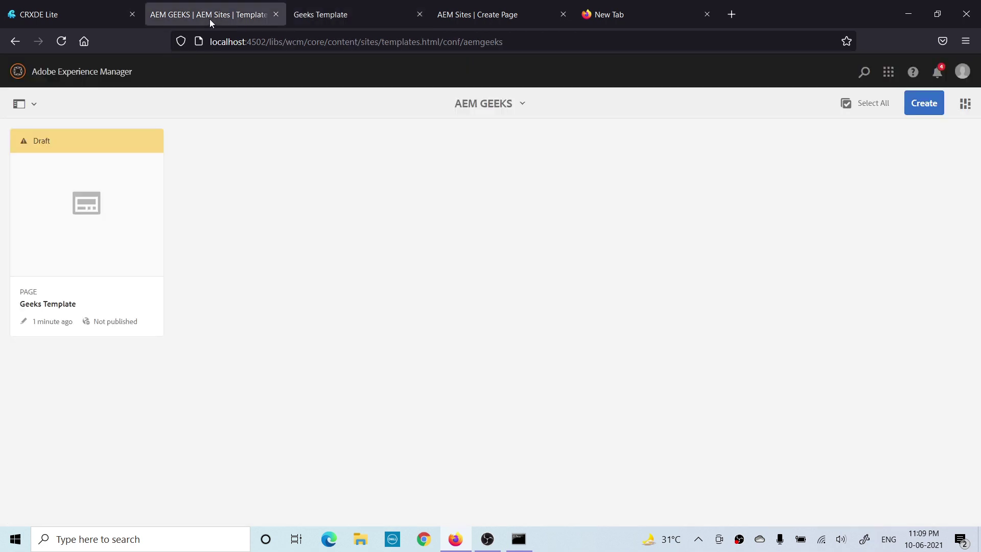
{"action": "left_click", "coordinate": [60, 42]}
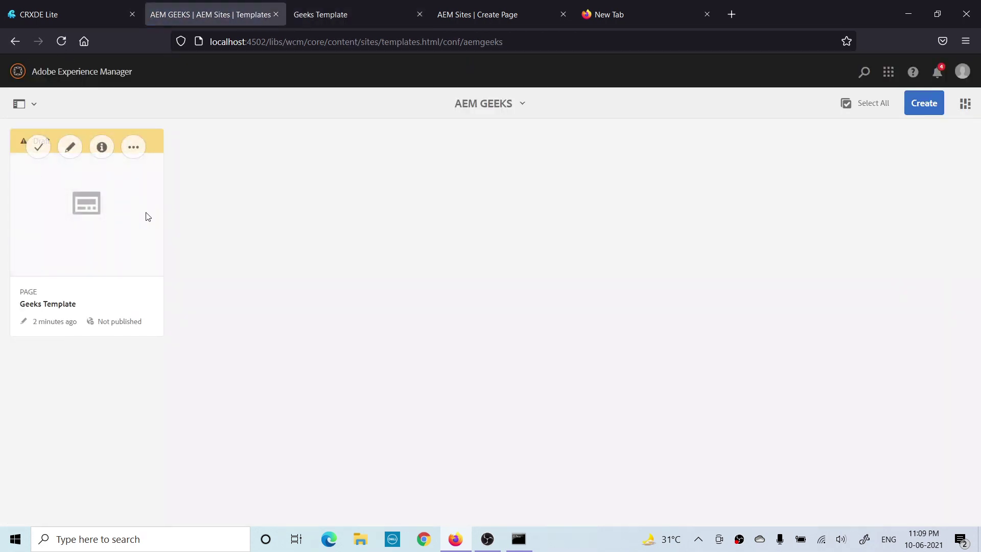
{"action": "left_click", "coordinate": [137, 149]}
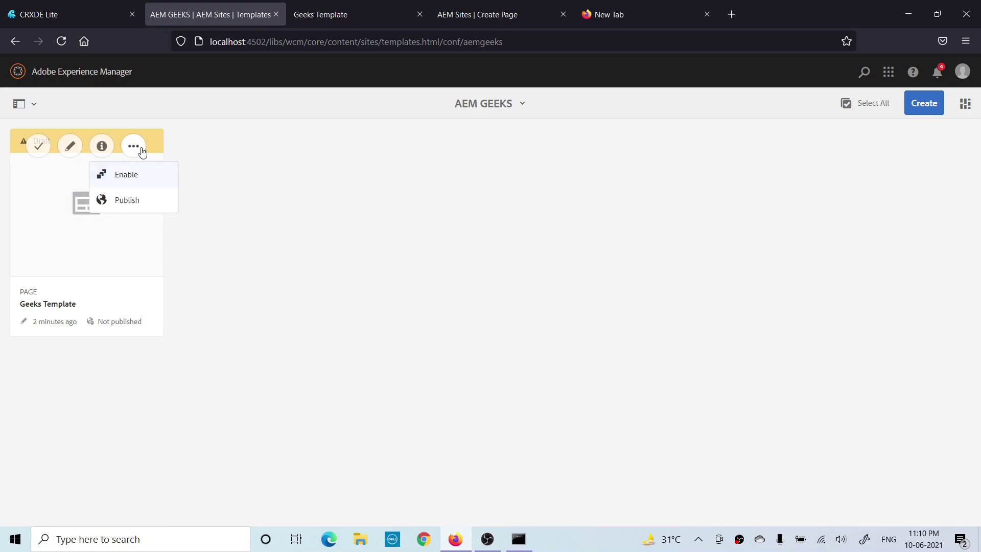
{"action": "left_click", "coordinate": [144, 176]}
{"action": "left_click", "coordinate": [600, 356]}
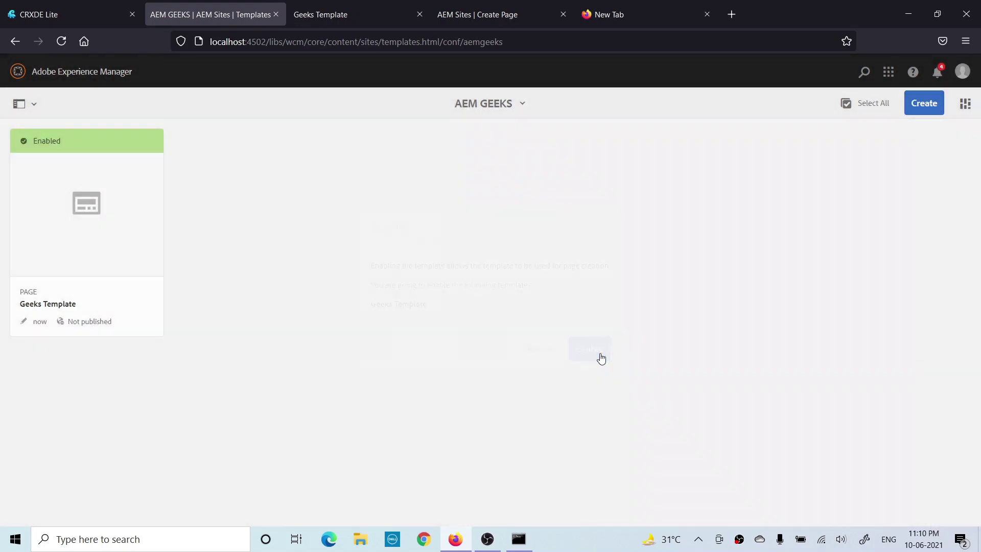
Create a page from Geeks Template under us/en with the title "Editable Page" and open it for editing.
{"action": "left_click", "coordinate": [491, 15]}
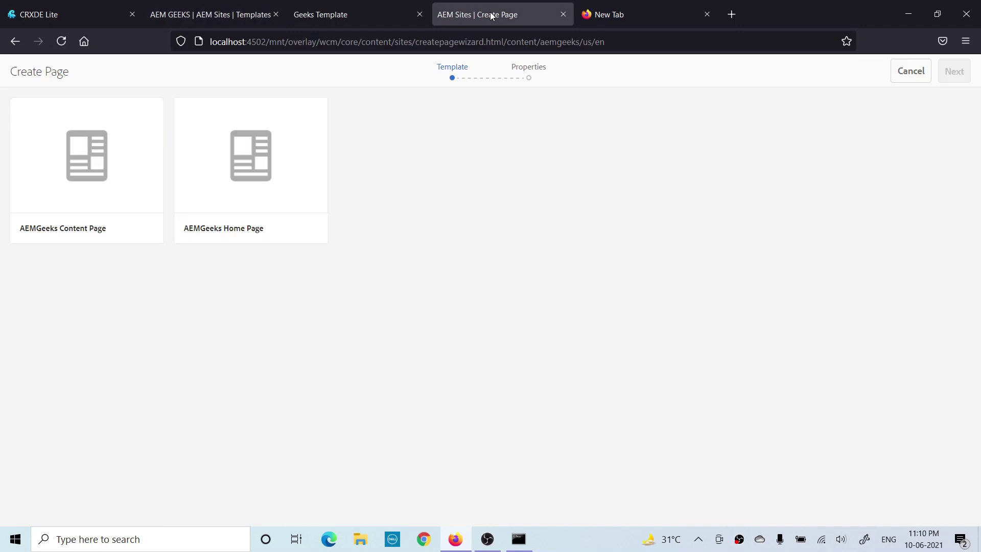
{"action": "left_click", "coordinate": [62, 43]}
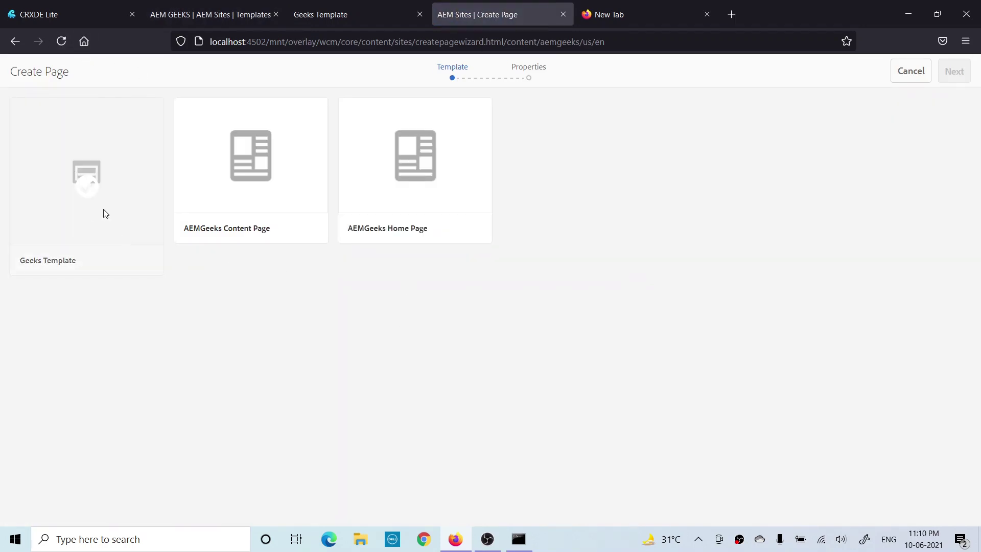
{"action": "left_click", "coordinate": [89, 188]}
{"action": "left_click", "coordinate": [953, 71]}
{"action": "left_click", "coordinate": [422, 187]}
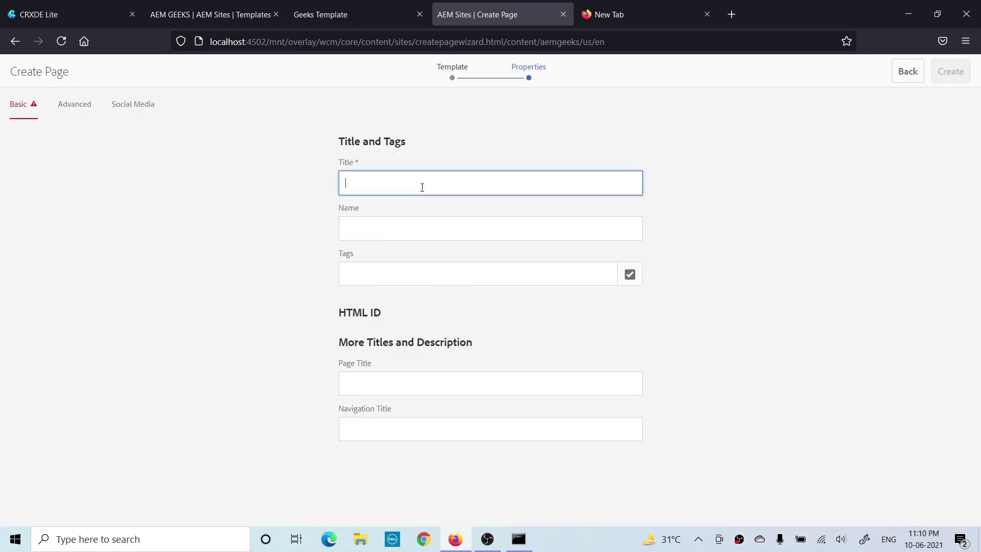
{"action": "type", "text": "E"}
{"action": "left_click", "coordinate": [418, 201]}
{"action": "left_click", "coordinate": [964, 73]}
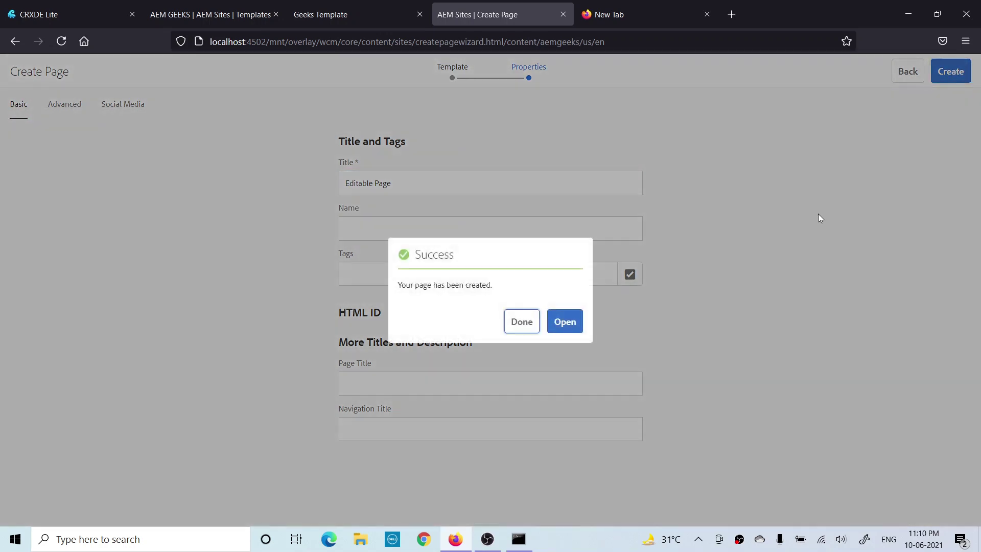
{"action": "left_click", "coordinate": [565, 325]}
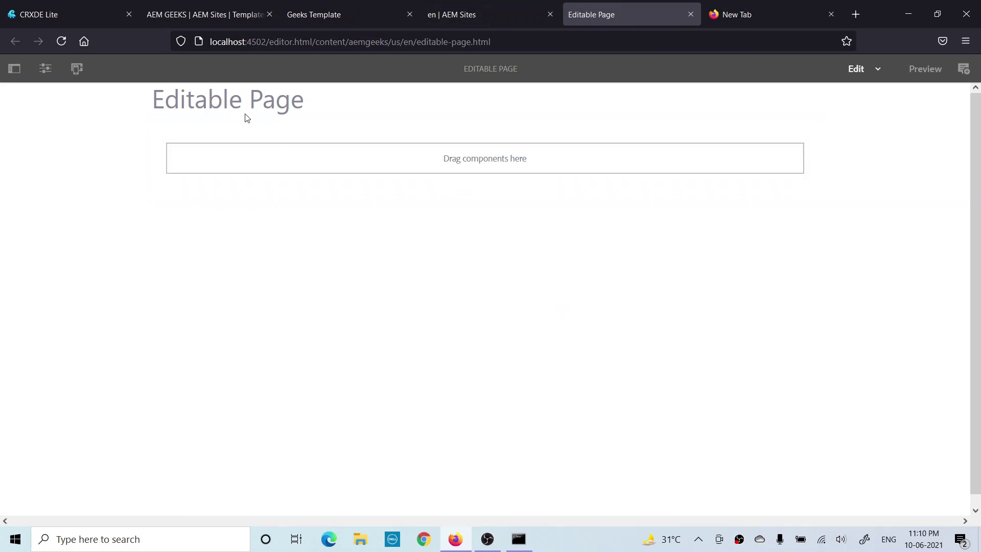
Check whether the title on Editable Page can be edited and compare it with the Geeks Template structure.
{"action": "right_click", "coordinate": [237, 103]}
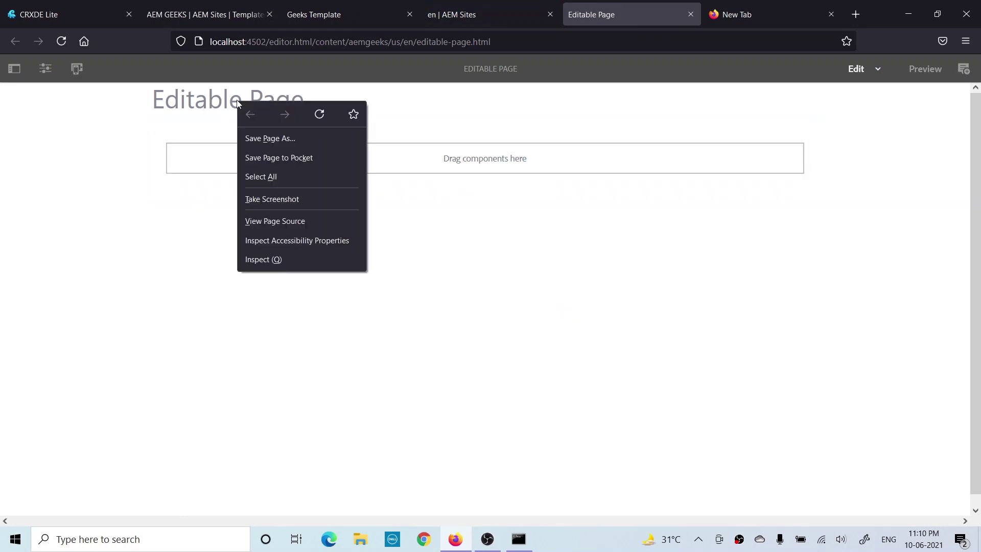
{"action": "key", "text": "Escape"}
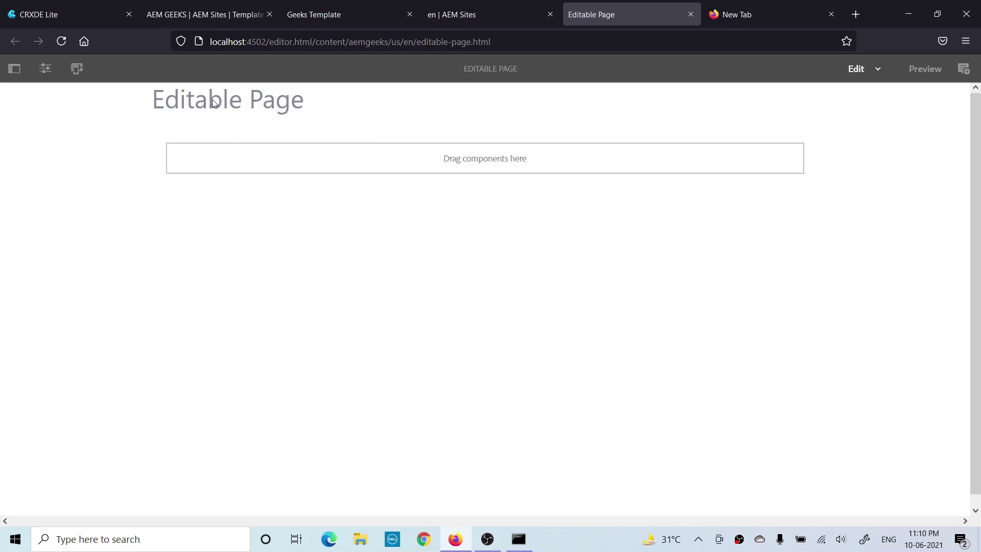
{"action": "left_click", "coordinate": [339, 20]}
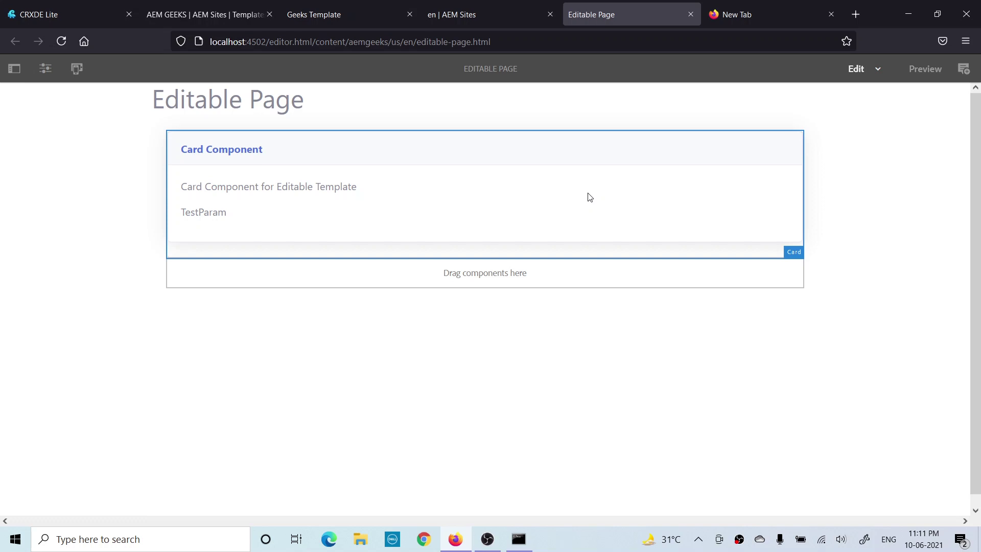
Narrow the unlocked container in the Geeks Template by one grid column from its right edge using Layout.
{"action": "left_click", "coordinate": [348, 14]}
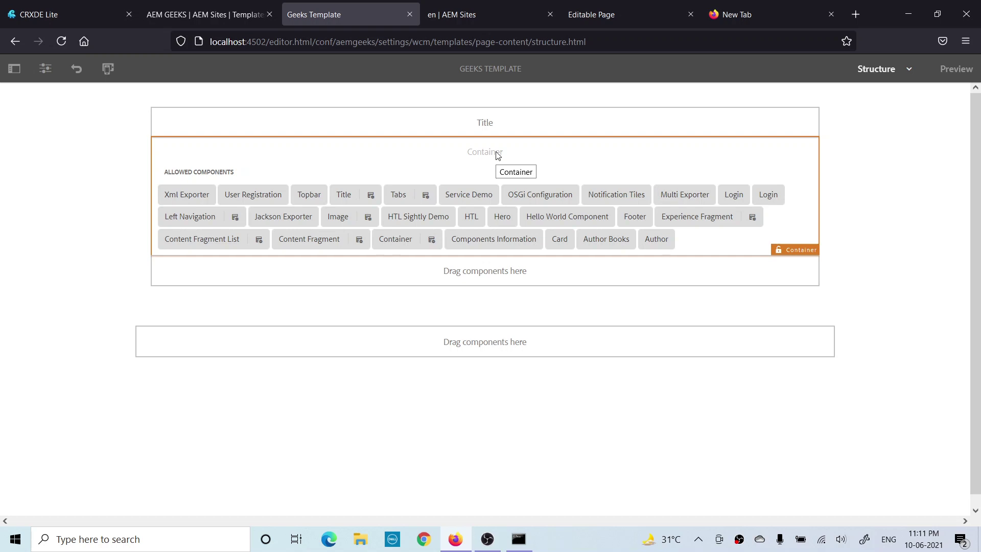
{"action": "key", "text": "ctrl+a"}
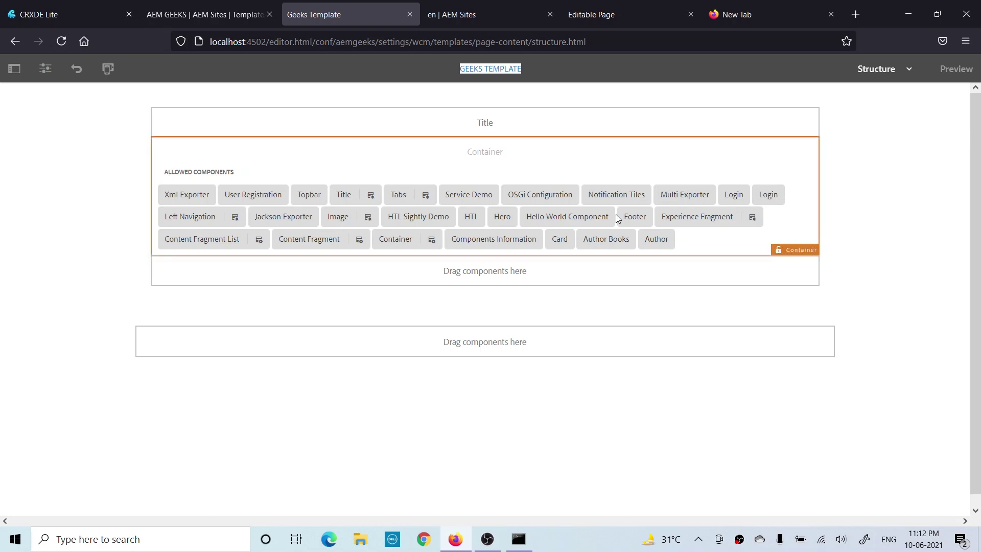
{"action": "left_click", "coordinate": [538, 166]}
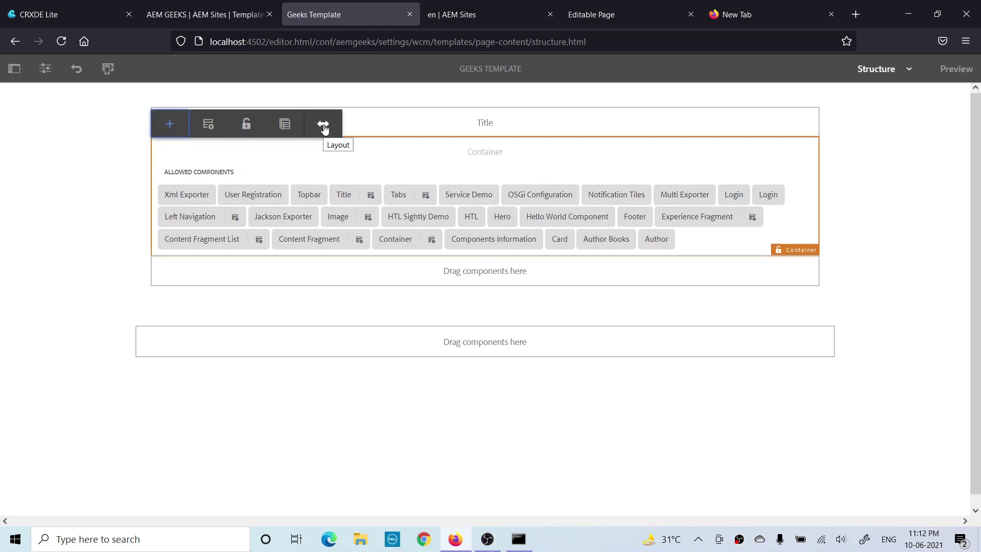
{"action": "left_click", "coordinate": [909, 69]}
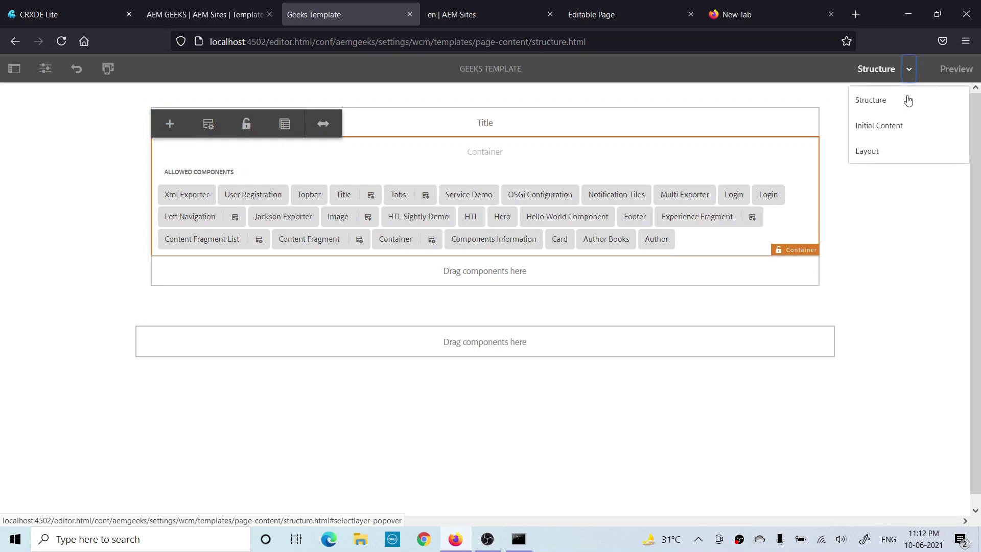
{"action": "left_click", "coordinate": [326, 124]}
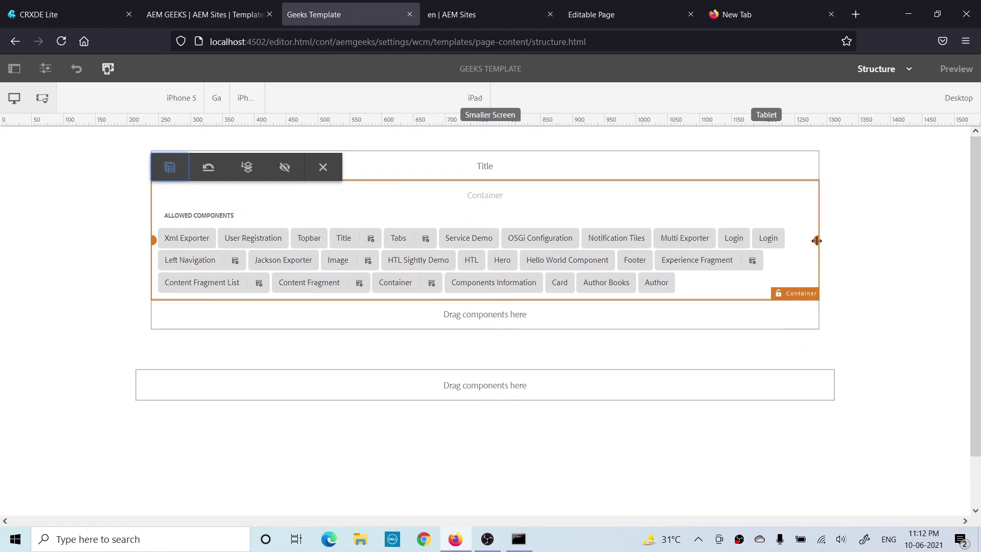
{"action": "left_click_drag", "start_coordinate": [816, 240], "coordinate": [808, 241]}
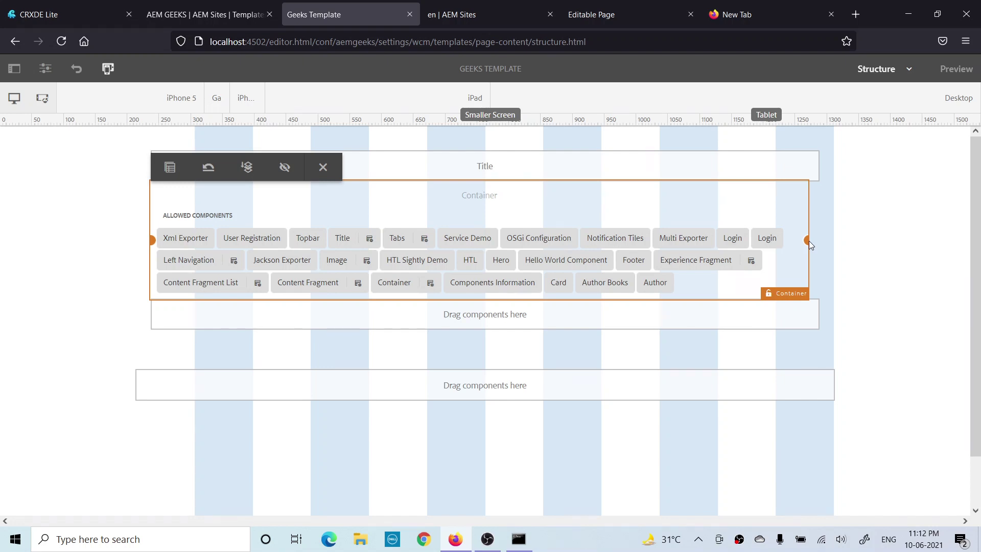
{"action": "left_click_drag", "start_coordinate": [808, 241], "coordinate": [787, 240]}
{"action": "key", "text": "Escape"}
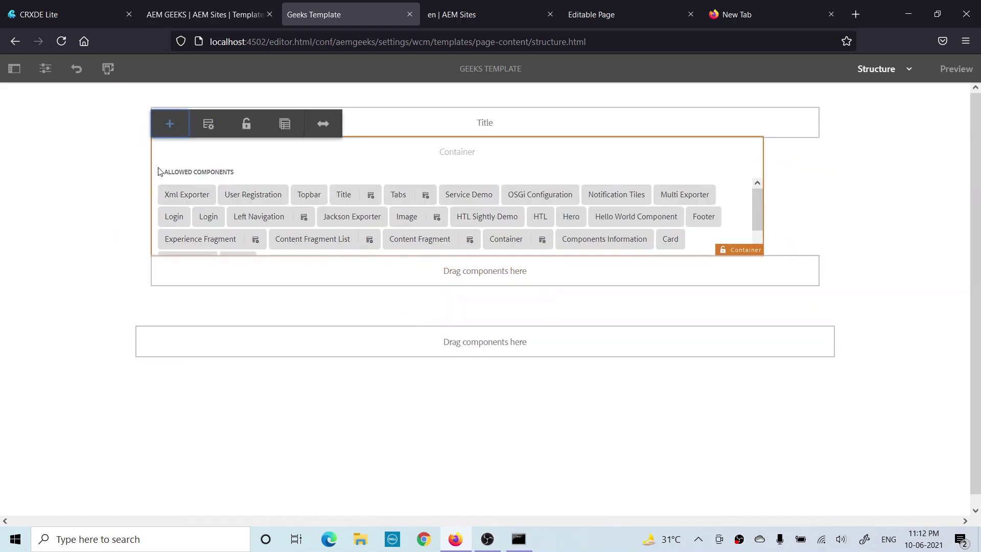
Move the unlocked container's left edge inward by one grid column using Layout and deselect the container.
{"action": "left_click", "coordinate": [323, 123]}
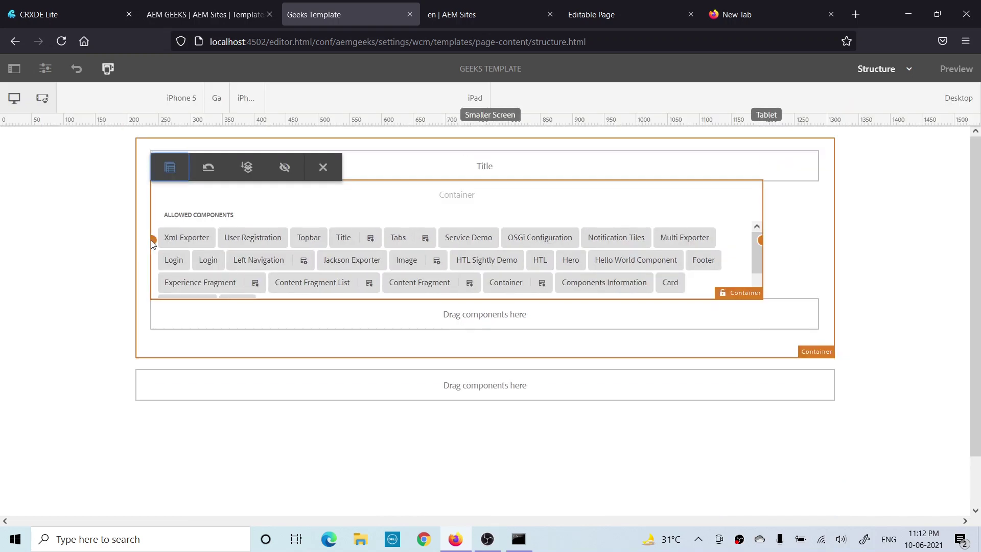
{"action": "left_click_drag", "start_coordinate": [152, 241], "coordinate": [194, 242]}
{"action": "key", "text": "Escape"}
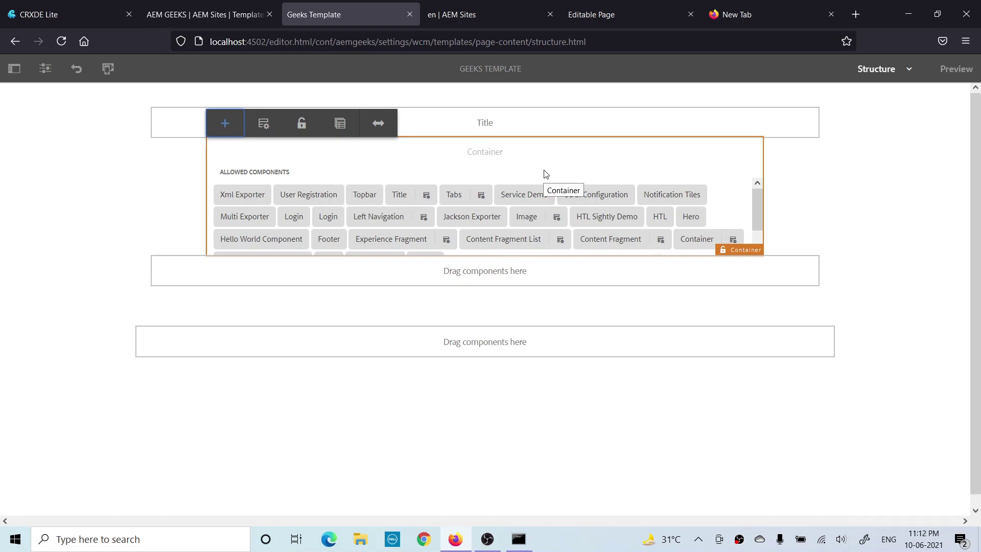
{"action": "left_click", "coordinate": [942, 207]}
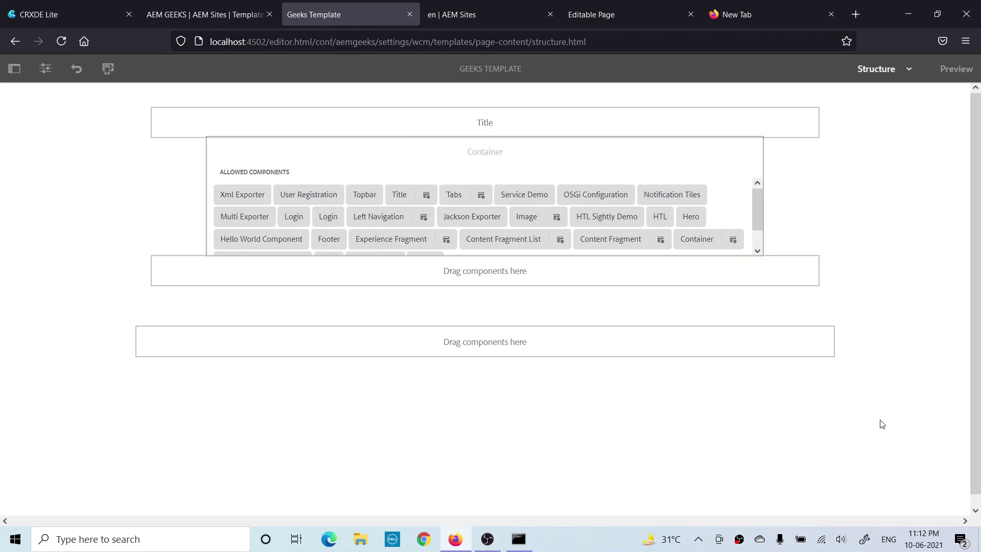
Insert a new Container component below the unlocked container in the Geeks Template structure.
{"action": "left_click", "coordinate": [581, 13]}
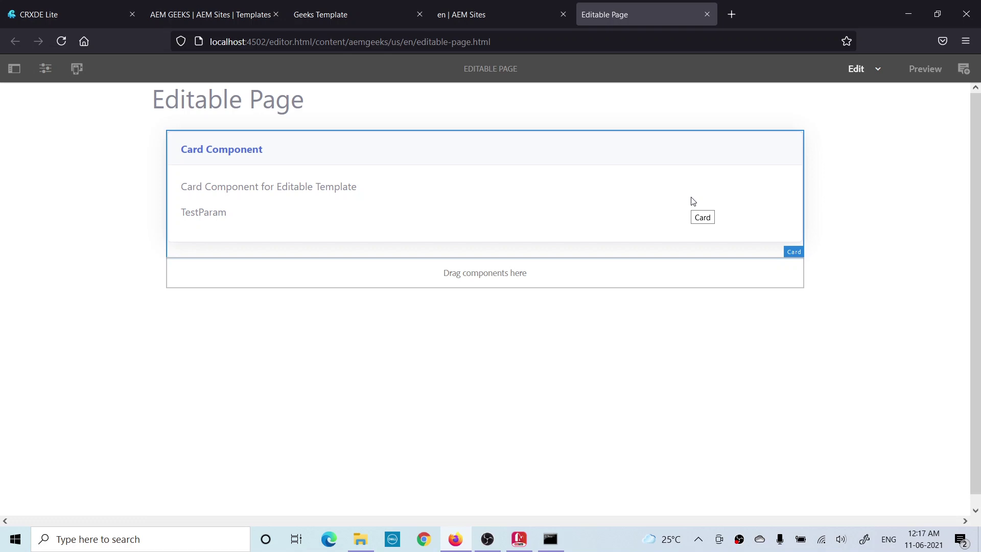
{"action": "left_click", "coordinate": [351, 15]}
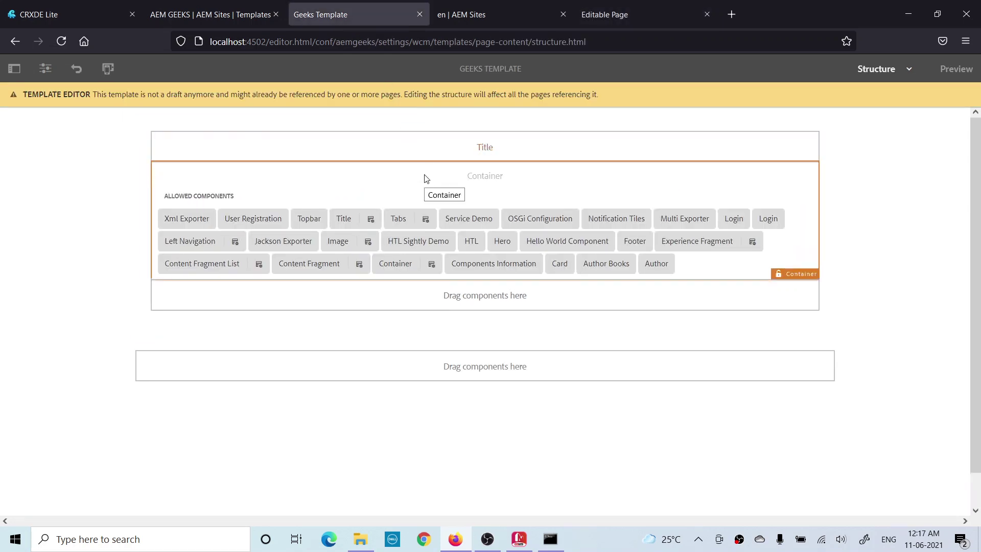
{"action": "left_click", "coordinate": [441, 305]}
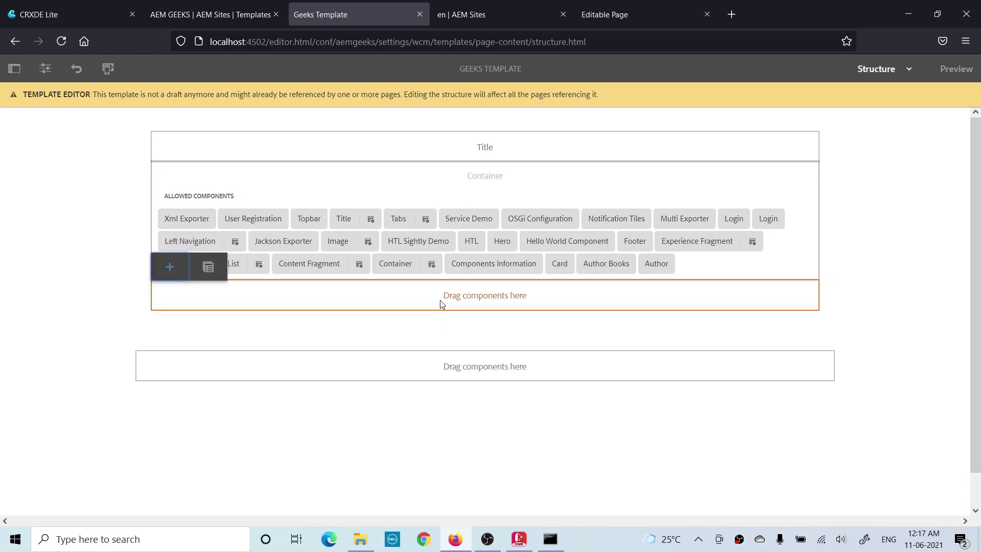
{"action": "left_click", "coordinate": [172, 265]}
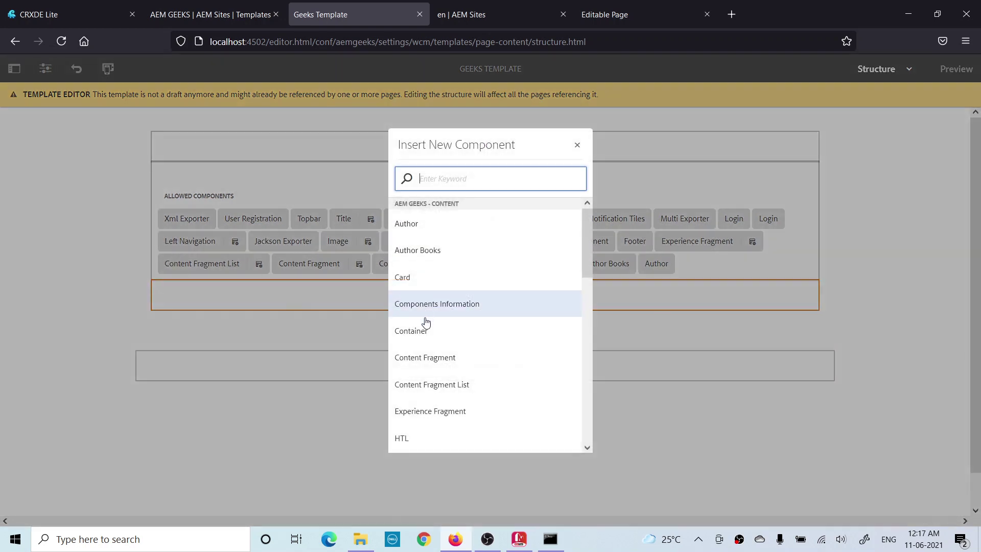
{"action": "left_click", "coordinate": [424, 331]}
Narrow the unlocked container from its right edge to about two thirds of the Title's width using Layout.
{"action": "left_click", "coordinate": [663, 188]}
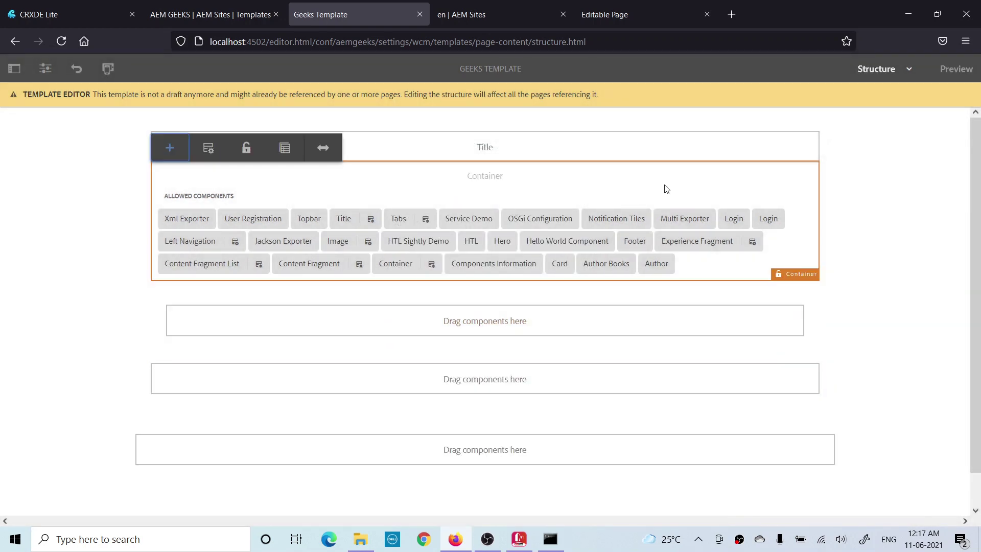
{"action": "left_click", "coordinate": [324, 147]}
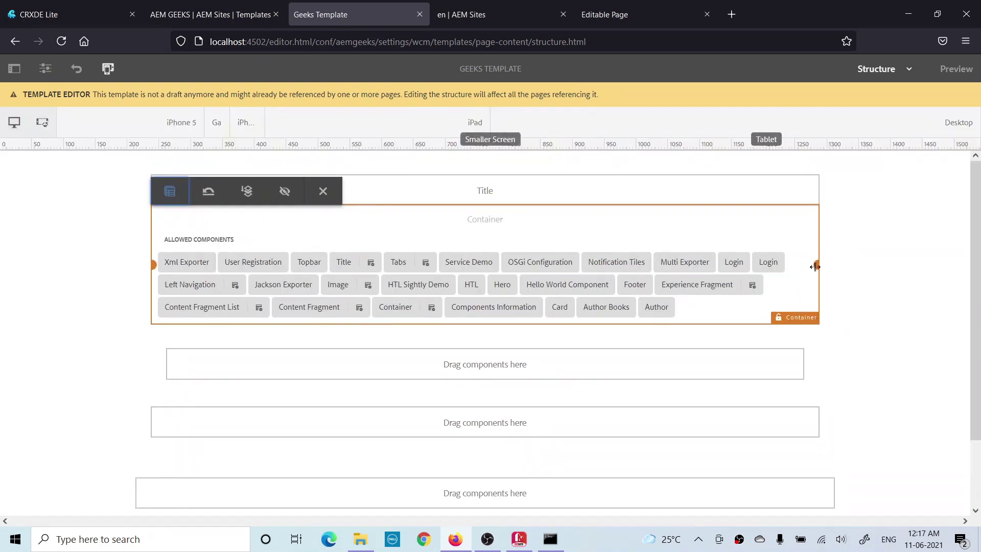
{"action": "left_click_drag", "start_coordinate": [816, 264], "coordinate": [594, 280]}
Shrink the new container to about one third width so it fits beside the unlocked container, and reload Editable Page to check the layout.
{"action": "left_click", "coordinate": [588, 346]}
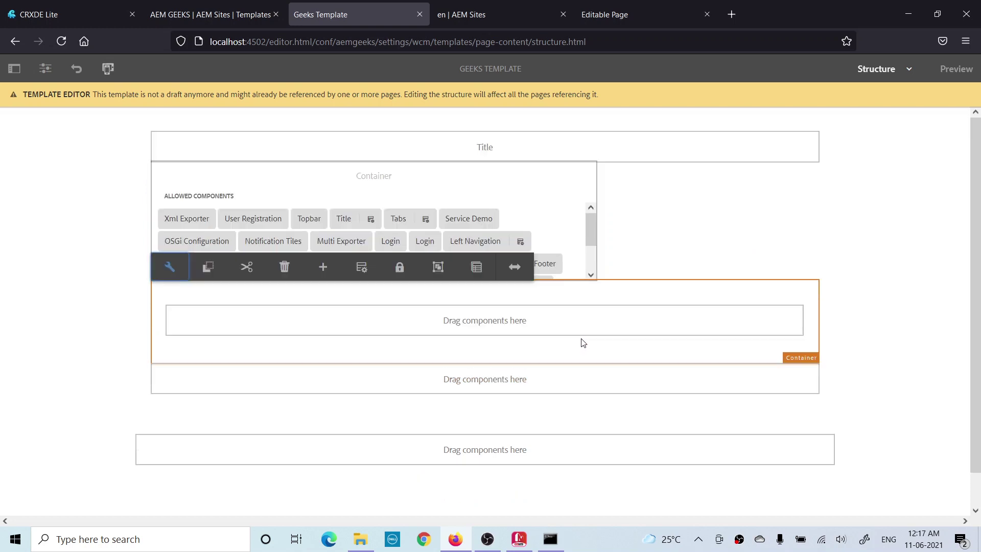
{"action": "left_click", "coordinate": [514, 267]}
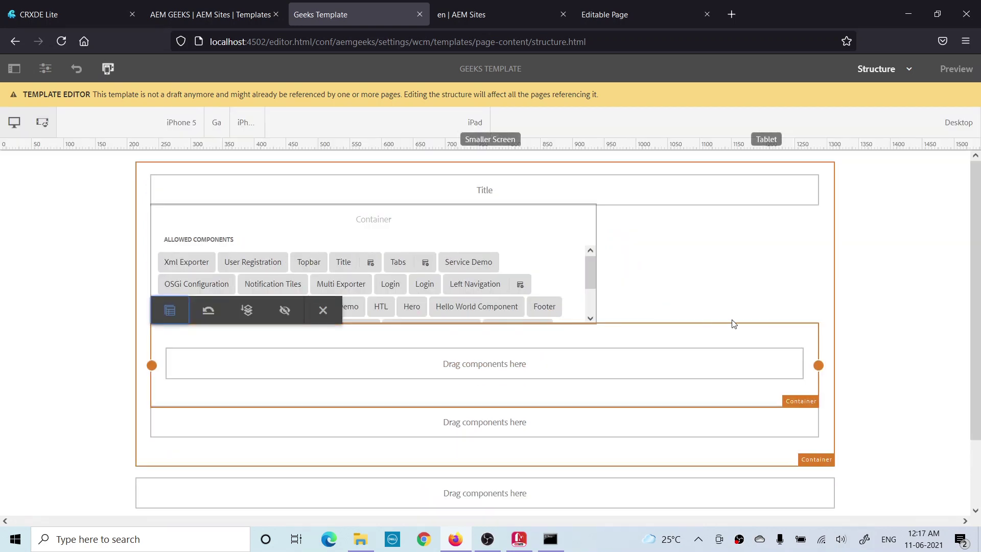
{"action": "left_click_drag", "start_coordinate": [819, 366], "coordinate": [363, 403]}
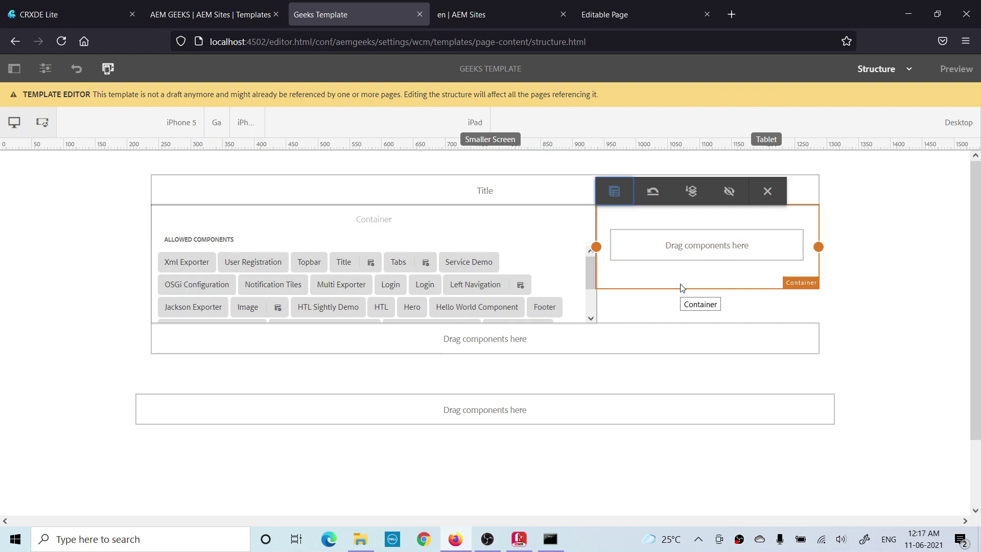
{"action": "left_click", "coordinate": [633, 15]}
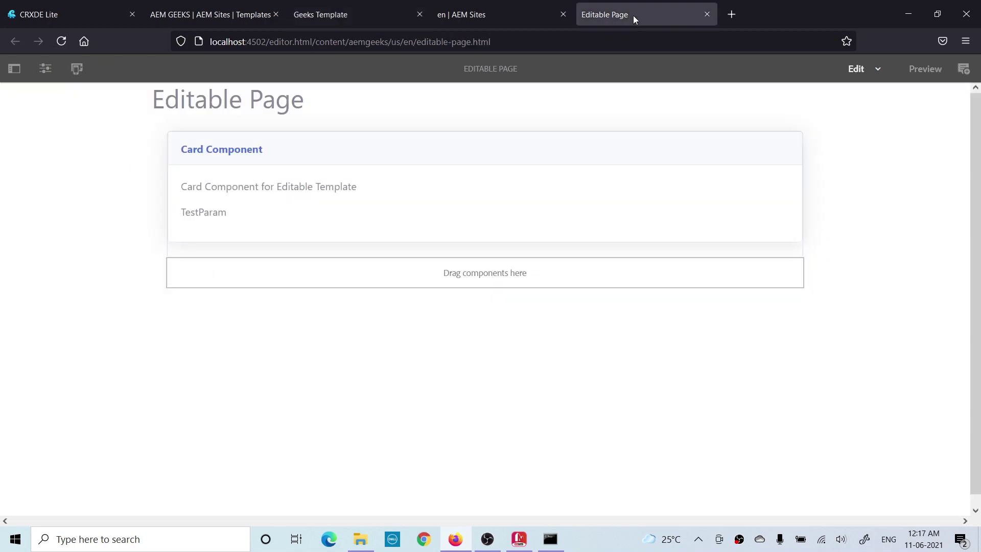
{"action": "left_click", "coordinate": [54, 44]}
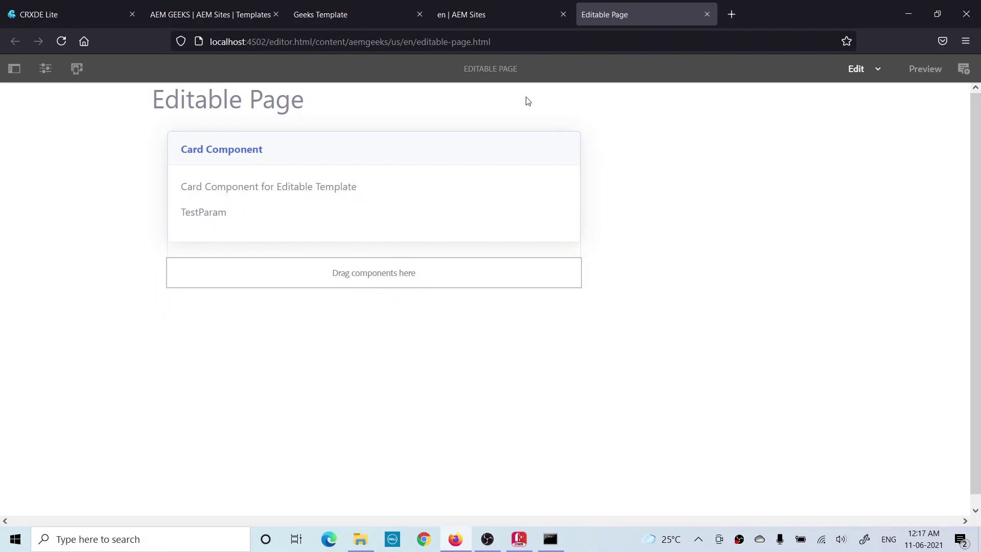
Unlock the new narrow container in the Geeks Template structure and reload Editable Page to check it.
{"action": "left_click", "coordinate": [336, 16]}
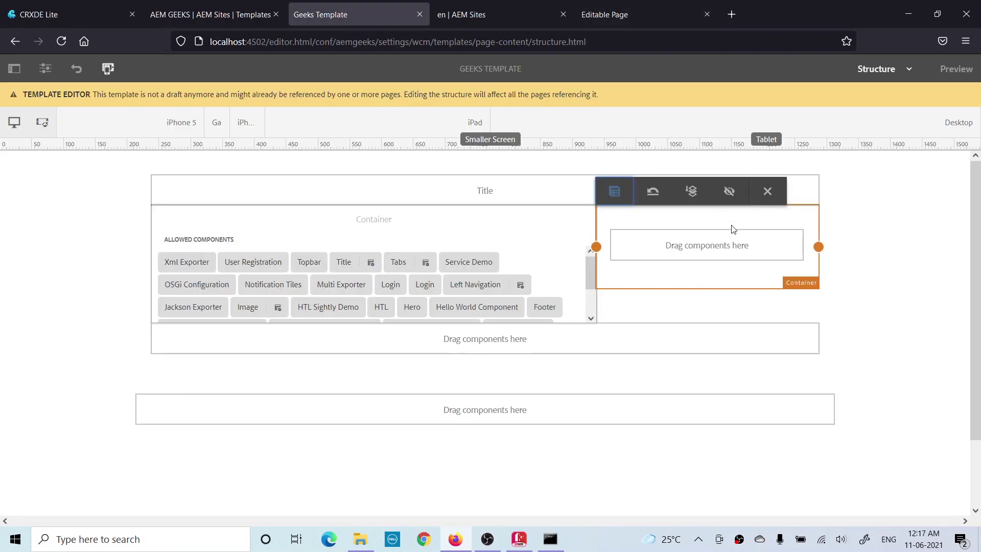
{"action": "left_click", "coordinate": [715, 245]}
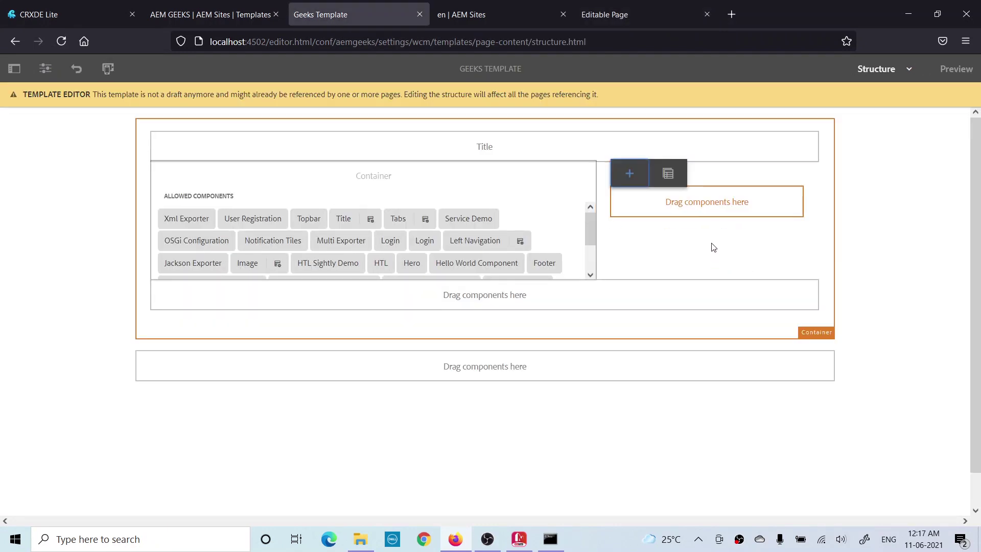
{"action": "left_click", "coordinate": [713, 245]}
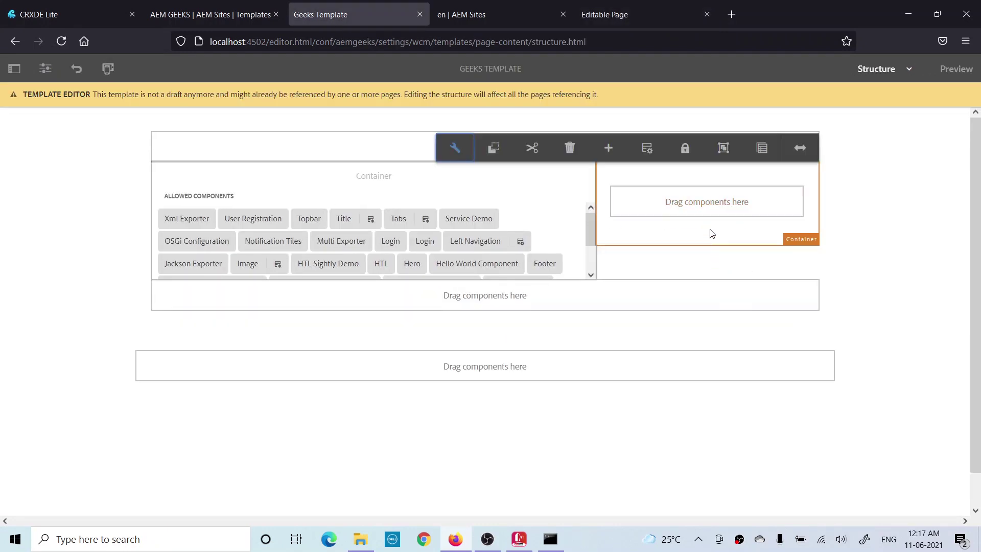
{"action": "left_click", "coordinate": [684, 149]}
{"action": "left_click", "coordinate": [689, 334]}
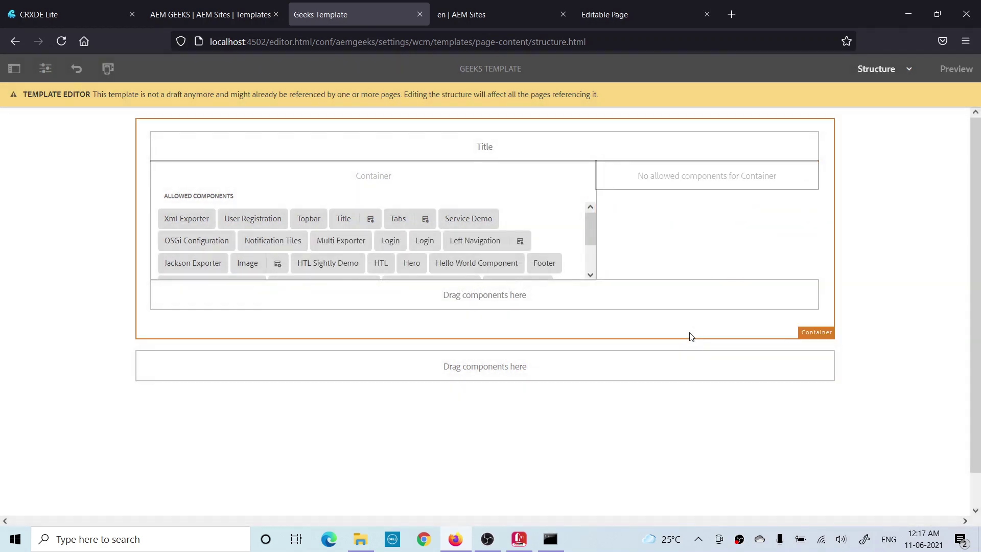
{"action": "left_click", "coordinate": [637, 11]}
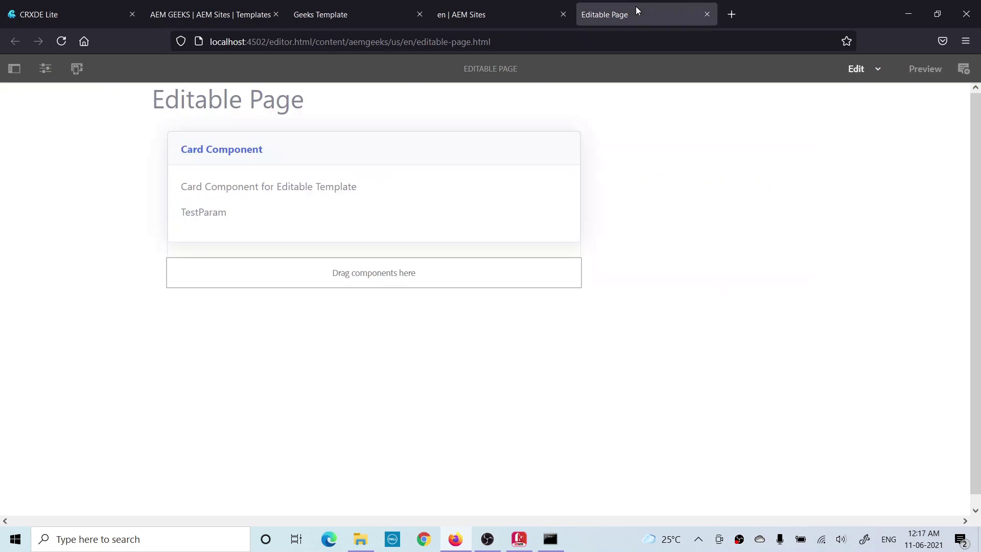
{"action": "left_click", "coordinate": [60, 41]}
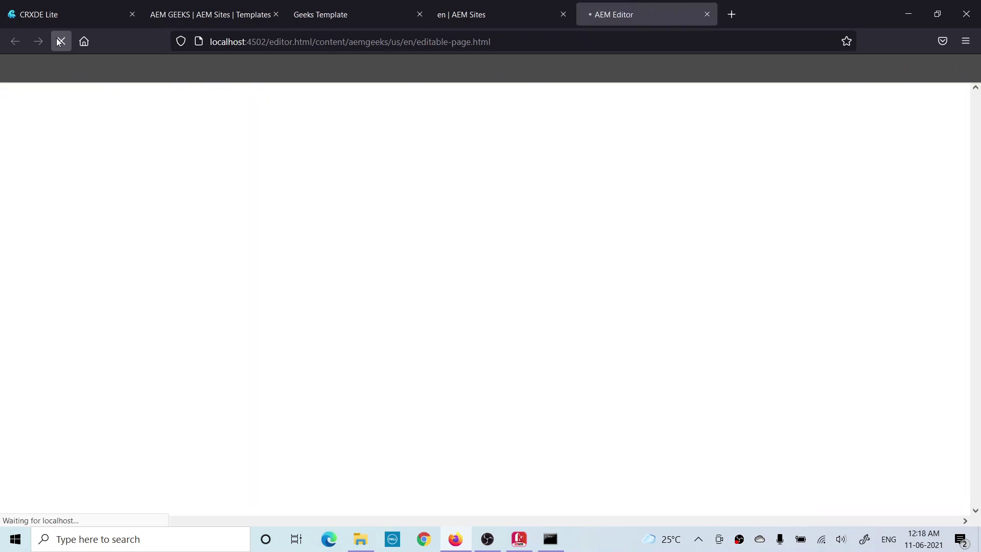